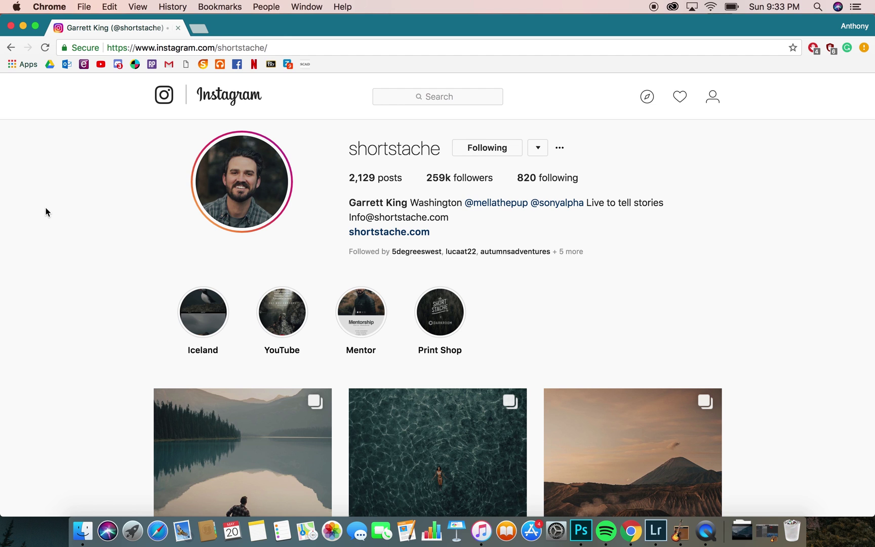
# - Browse the Instagram reference grid, studying the diagonal road and person-in-ice posts
pyautogui.scroll(-12, 46, 211)
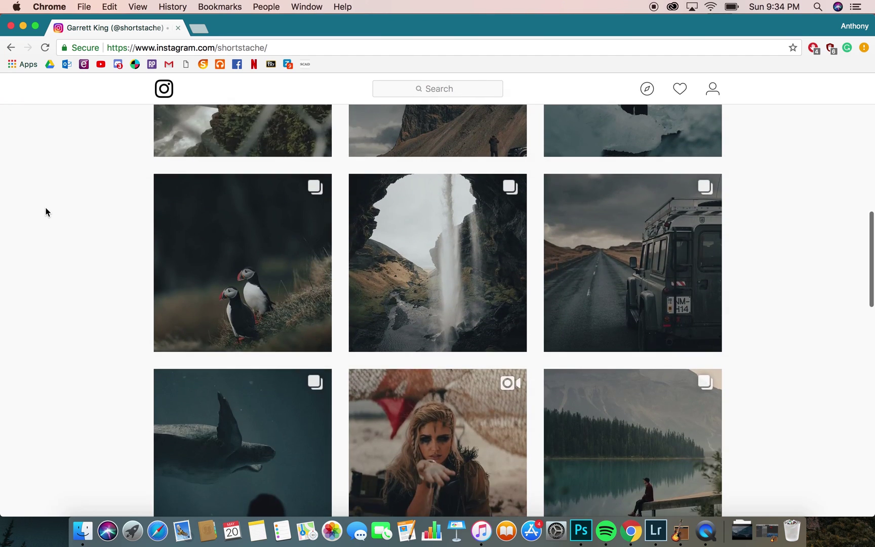
pyautogui.scroll(-7, 46, 212)
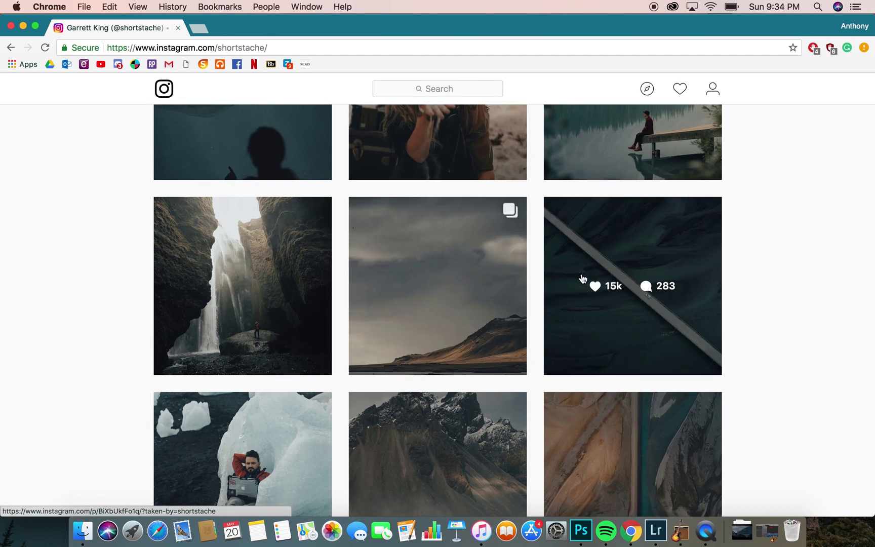
pyautogui.click(582, 278)
pyautogui.press('Escape')
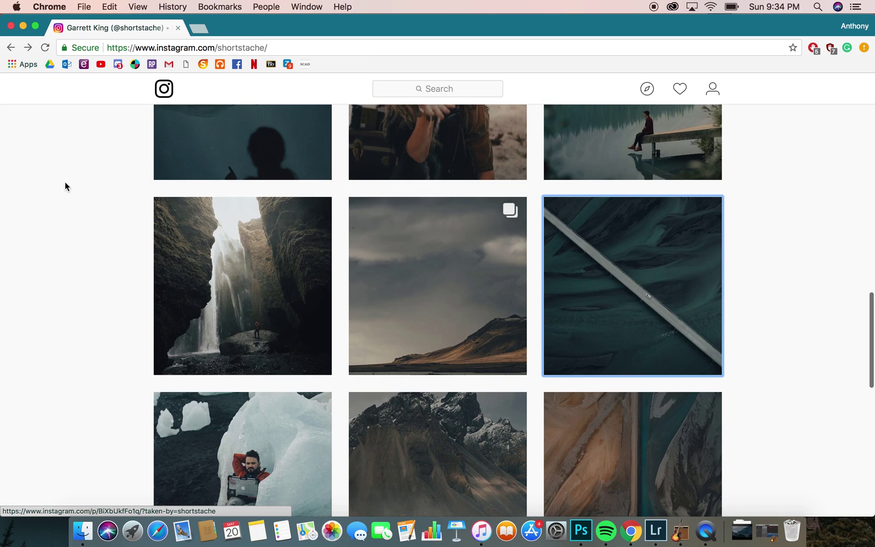
pyautogui.scroll(6, 64, 182)
pyautogui.scroll(3, 65, 182)
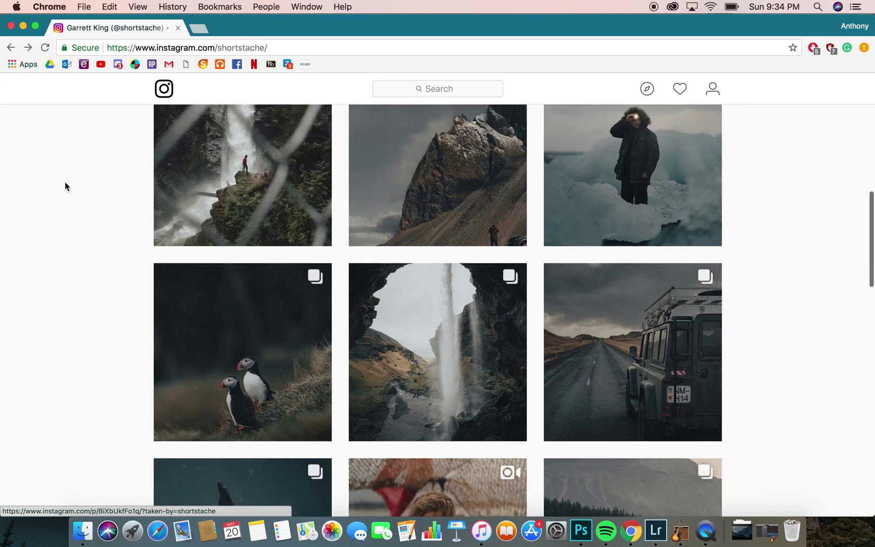
pyautogui.click(638, 292)
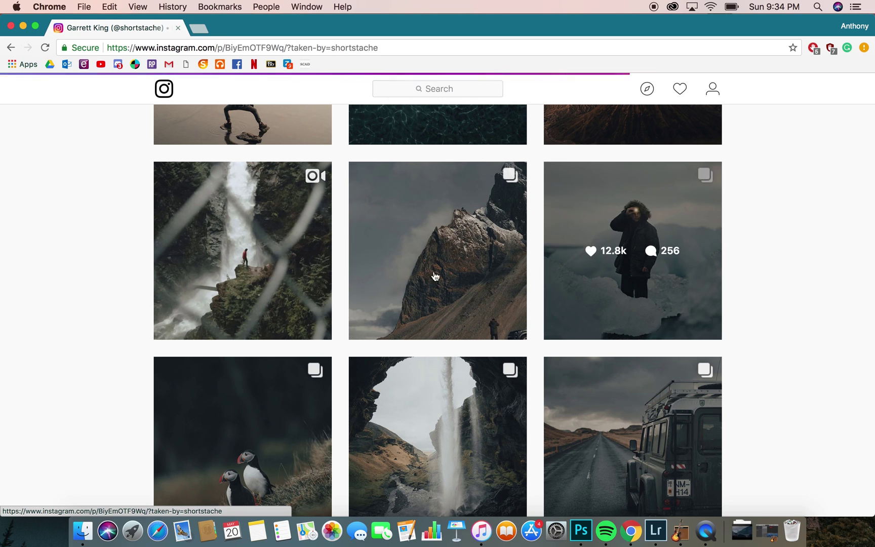
pyautogui.click(79, 218)
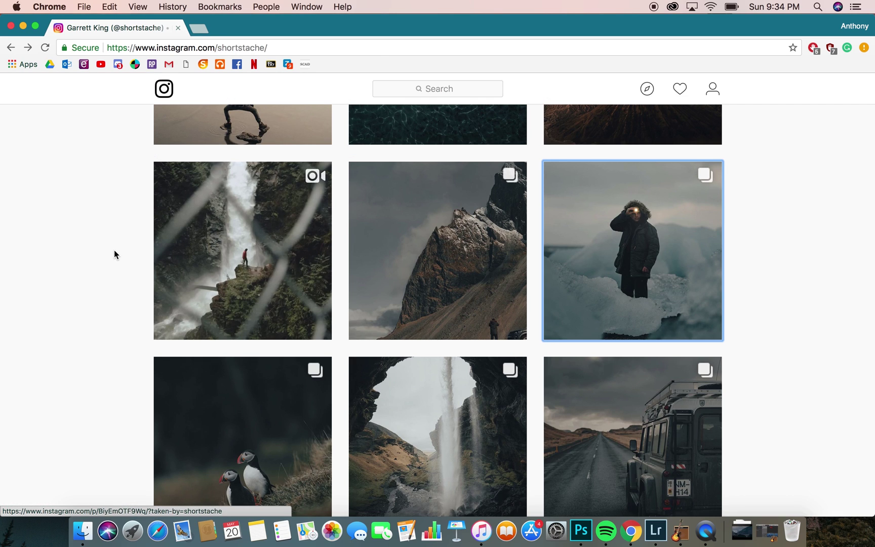
pyautogui.scroll(10, 114, 250)
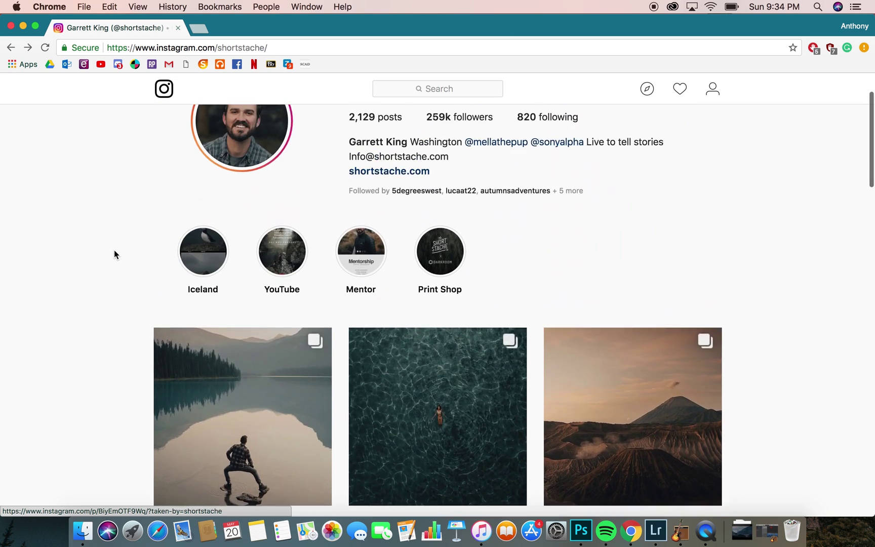
# - Compare the pine photo Before/After in Lightroom, then reset all its edits
pyautogui.hotkey('ctrl', 'Left')
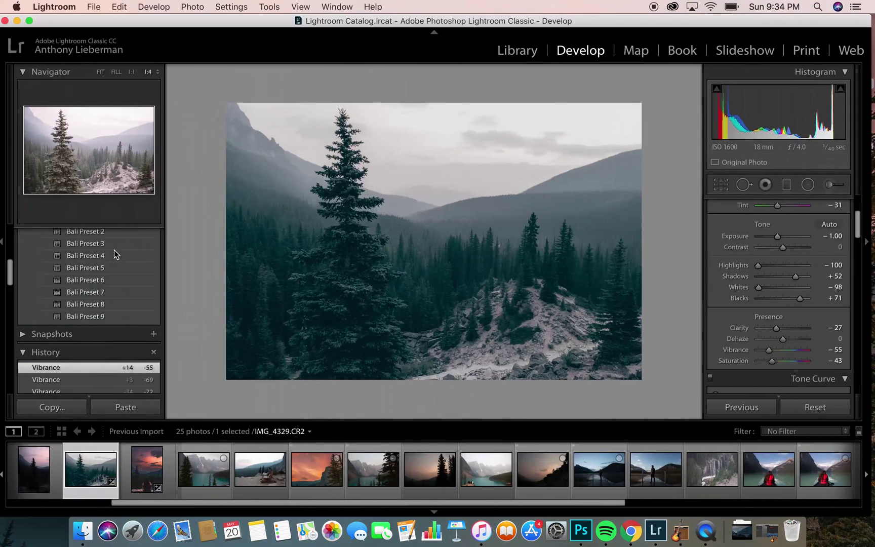
pyautogui.press('\\')
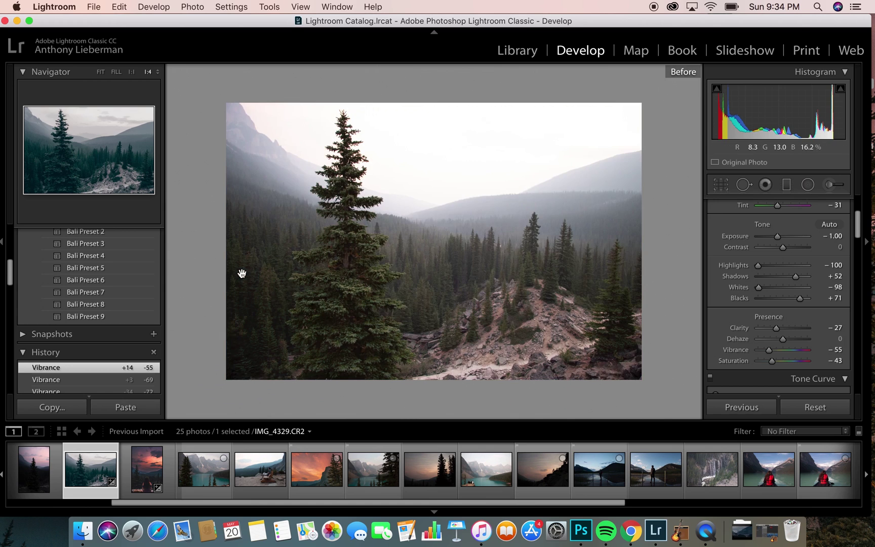
pyautogui.press('\\')
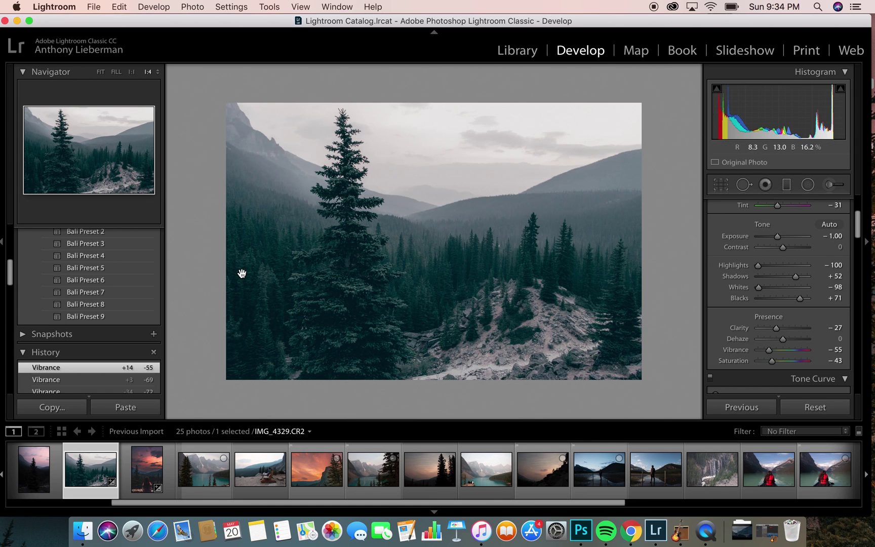
pyautogui.press('\\')
pyautogui.press('\\')
pyautogui.click(808, 405)
# - Set exposure to −2.45, shadows to +83 and blacks to +86
pyautogui.scroll(3, 758, 297)
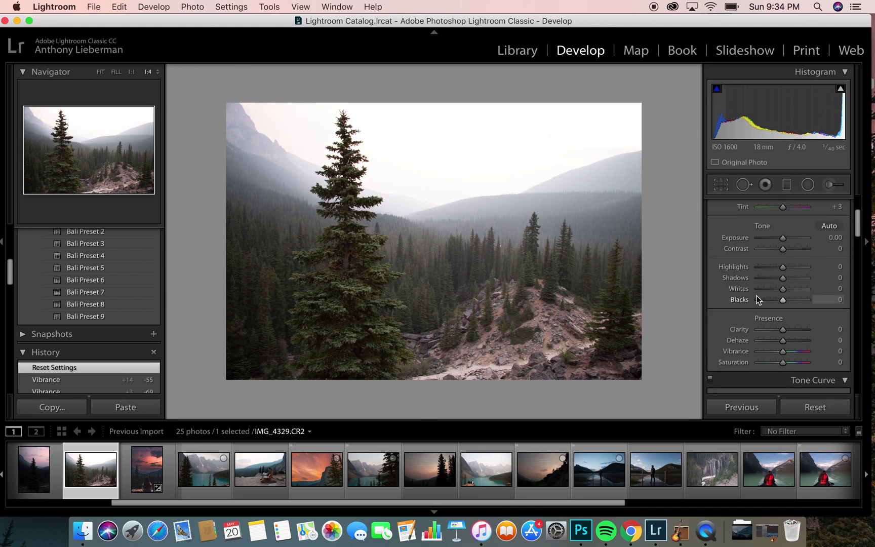
pyautogui.moveTo(783, 266); pyautogui.dragTo(767, 267)
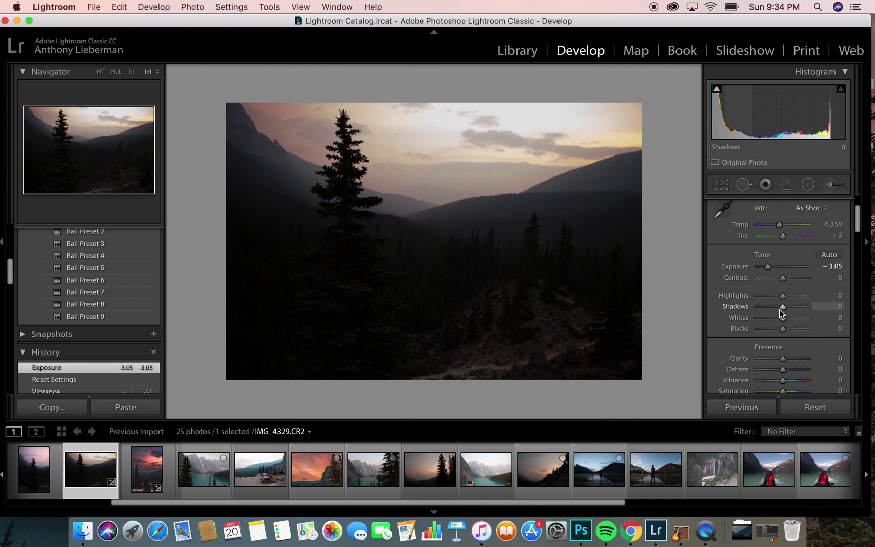
pyautogui.moveTo(782, 308); pyautogui.dragTo(801, 329)
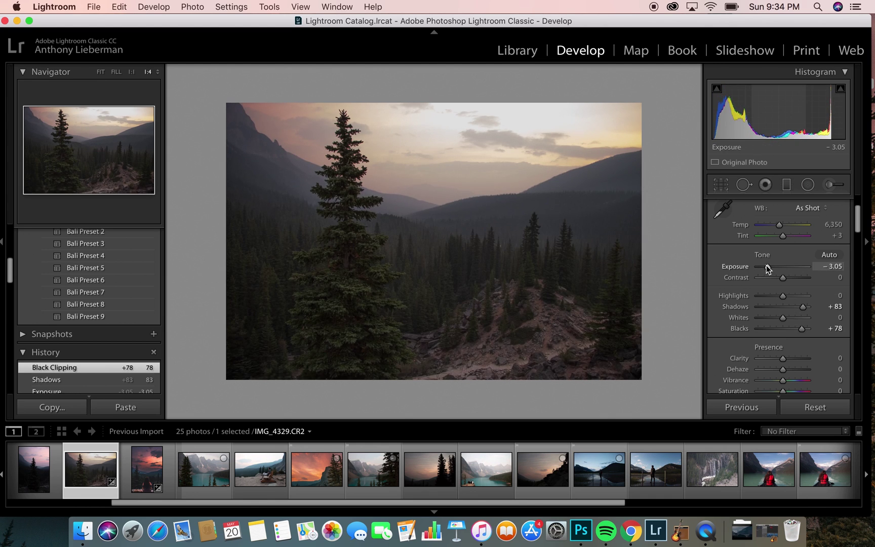
pyautogui.moveTo(768, 268); pyautogui.dragTo(769, 268)
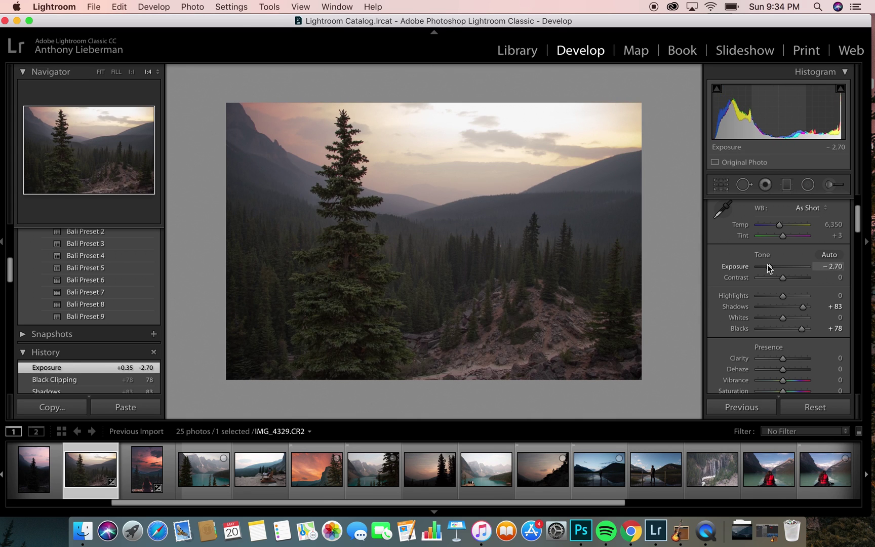
pyautogui.press('\\')
pyautogui.press('\\')
pyautogui.press('\\')
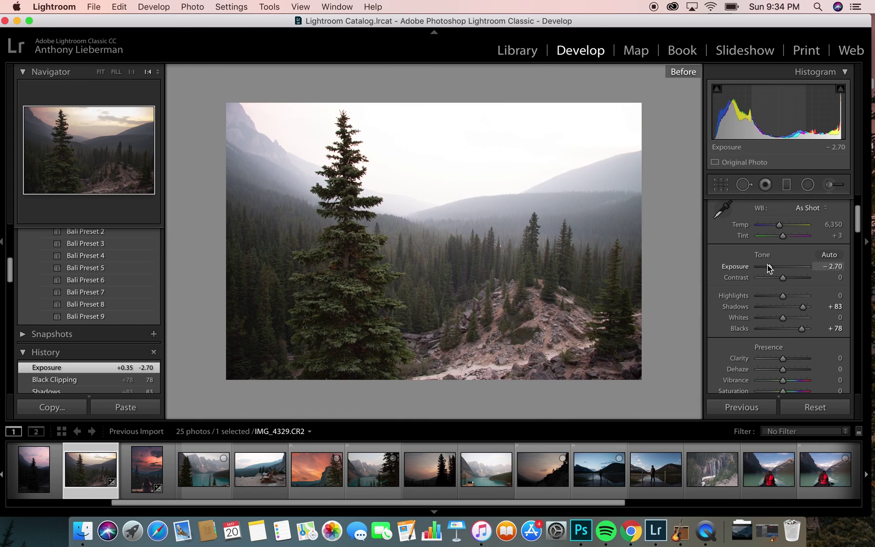
pyautogui.press('\\')
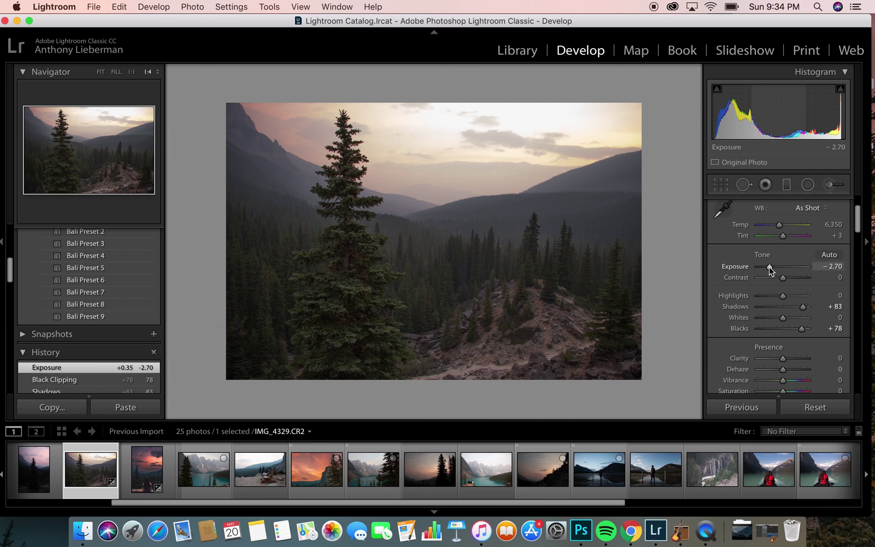
pyautogui.moveTo(769, 266); pyautogui.dragTo(771, 266)
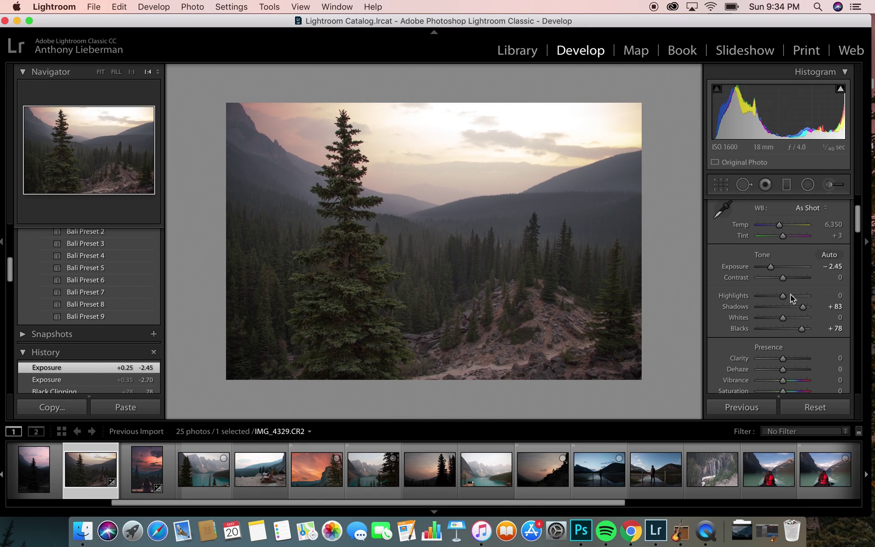
pyautogui.moveTo(801, 326); pyautogui.dragTo(804, 327)
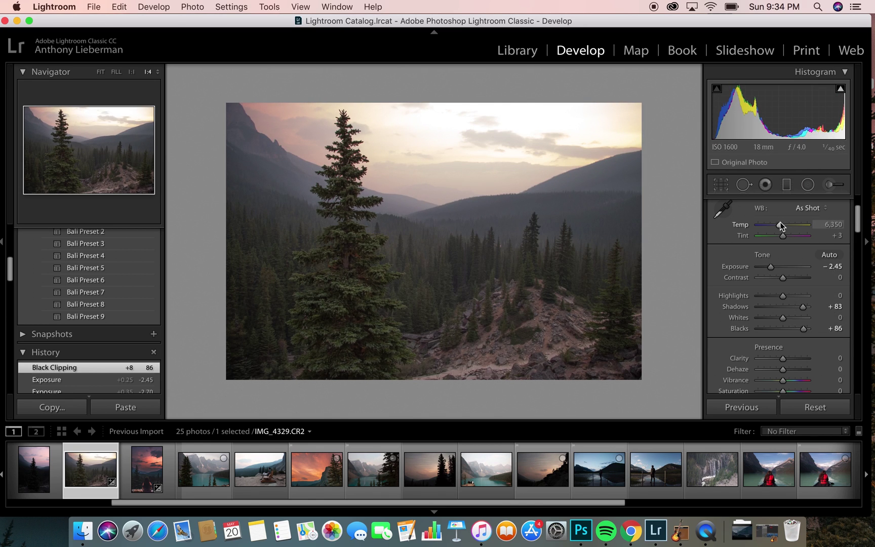
# - Cool temperature to 4,569, set clarity +16, vibrance −40, saturation −37, and pull down the tone curve's shadows
pyautogui.moveTo(779, 223); pyautogui.dragTo(772, 233)
pyautogui.scroll(-3, 766, 253)
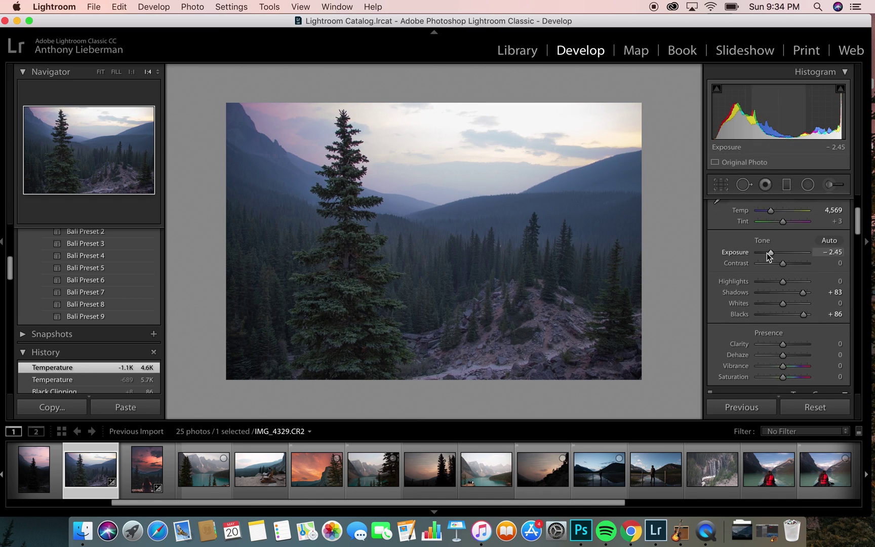
pyautogui.moveTo(781, 318); pyautogui.dragTo(773, 354)
pyautogui.hotkey('ctrl', 'Right')
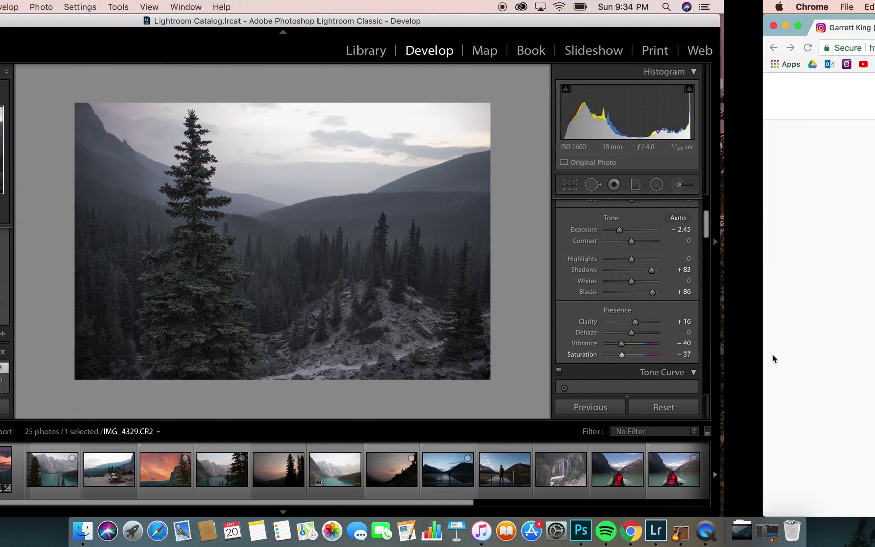
pyautogui.scroll(-7, 634, 319)
pyautogui.hotkey('ctrl', 'Left')
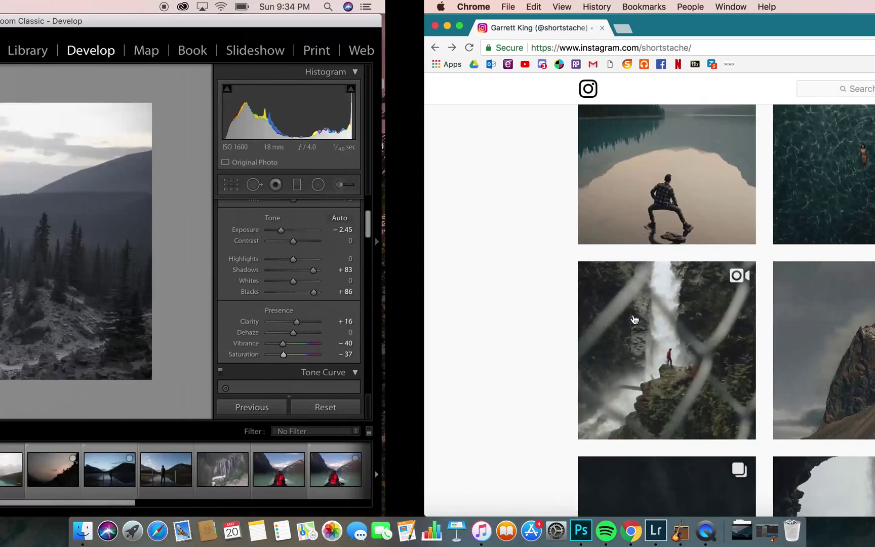
pyautogui.scroll(-5, 746, 315)
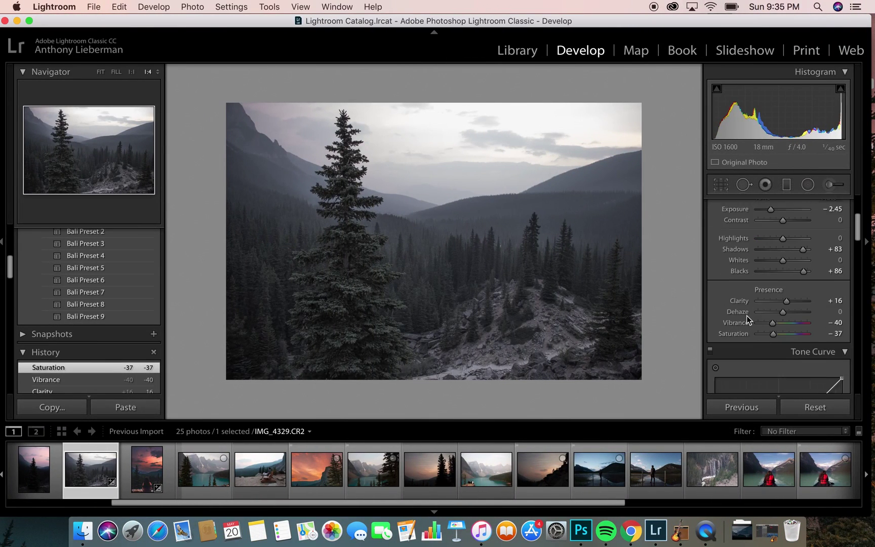
pyautogui.moveTo(747, 350); pyautogui.dragTo(805, 298)
# - Add RGB tone curve points, raising the upper point and lifting a lower point for midtones
pyautogui.click(800, 294)
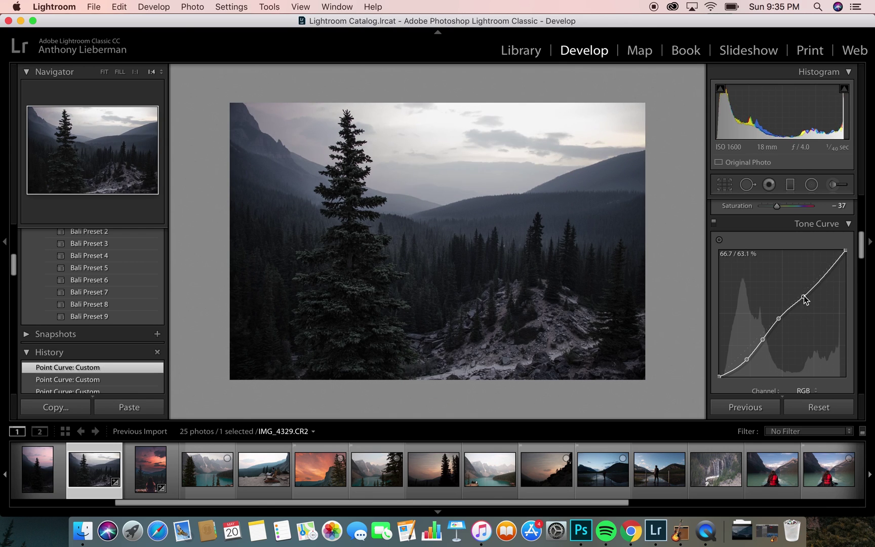
pyautogui.moveTo(806, 298); pyautogui.dragTo(825, 278)
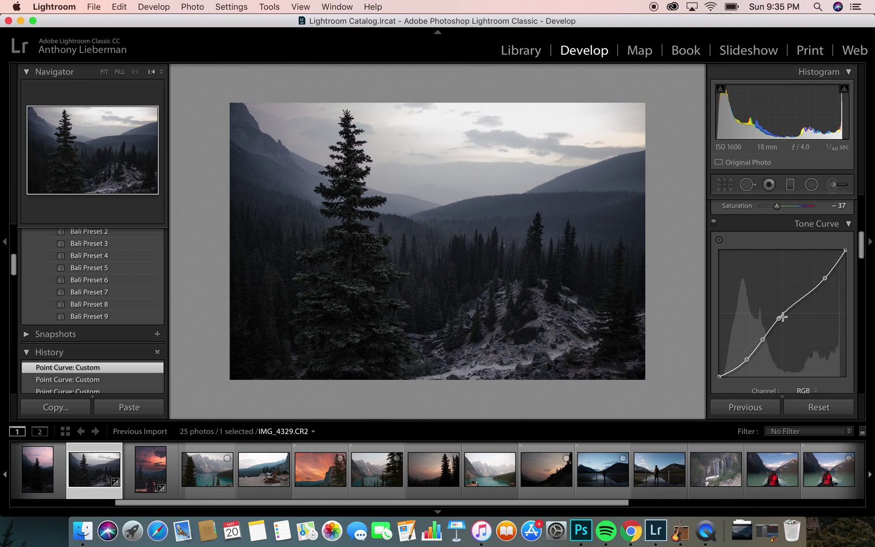
pyautogui.moveTo(778, 318); pyautogui.dragTo(792, 307)
pyautogui.scroll(10, 791, 307)
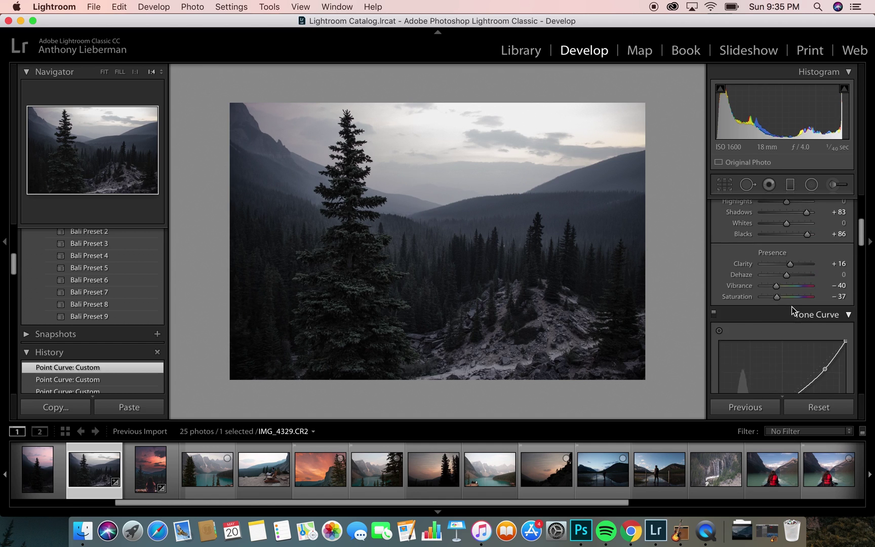
# - Set exposure to −2.15, vibrance to +11 and saturation to −16
pyautogui.scroll(3, 779, 327)
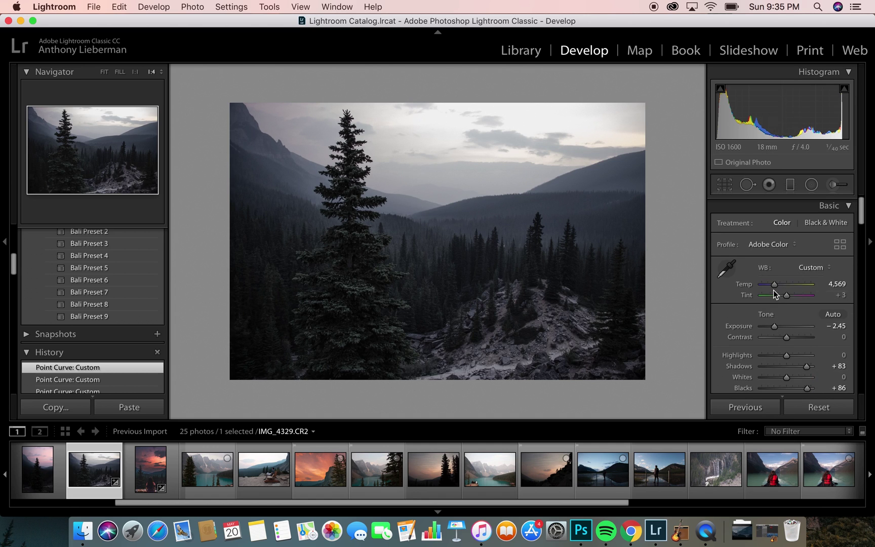
pyautogui.moveTo(773, 326); pyautogui.dragTo(775, 329)
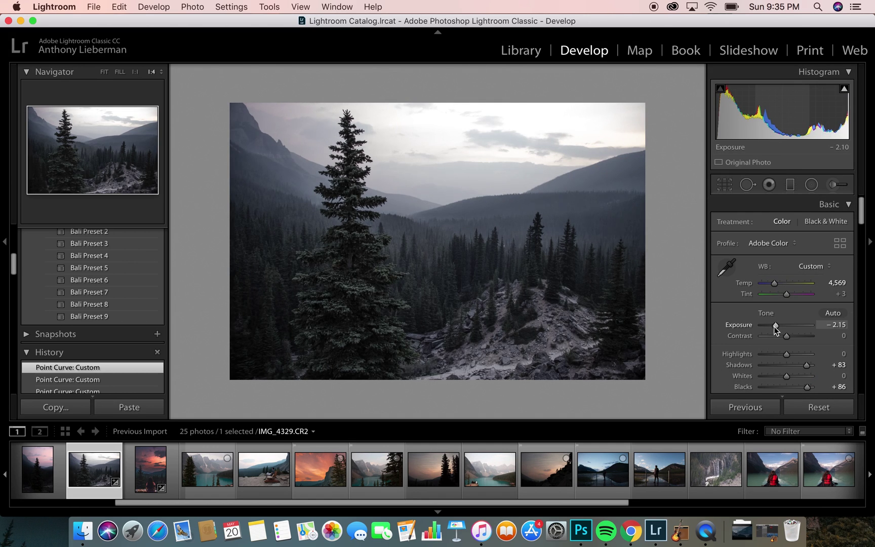
pyautogui.scroll(-4, 774, 326)
pyautogui.moveTo(775, 344)
pyautogui.mouseDown()
pyautogui.moveTo(788, 348)
pyautogui.moveTo(781, 358)
pyautogui.mouseUp()
pyautogui.scroll(5, 733, 294)
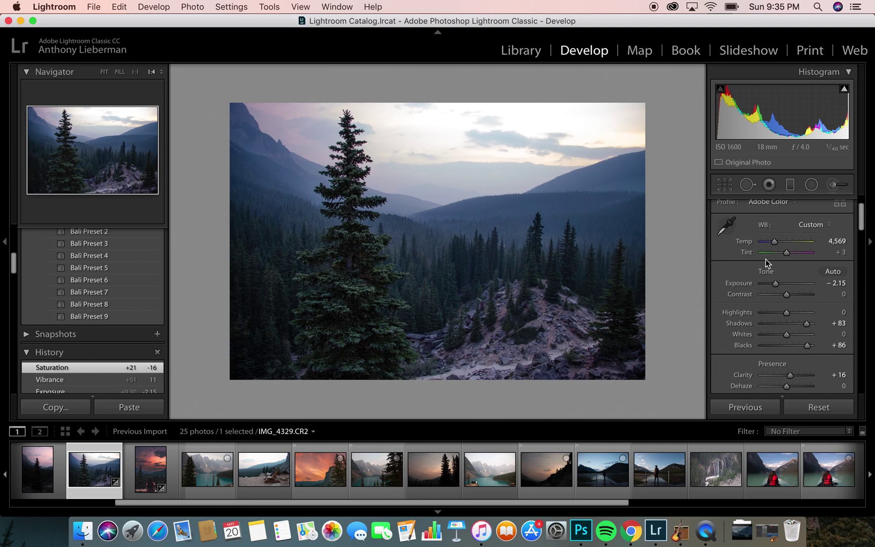
pyautogui.click(783, 244)
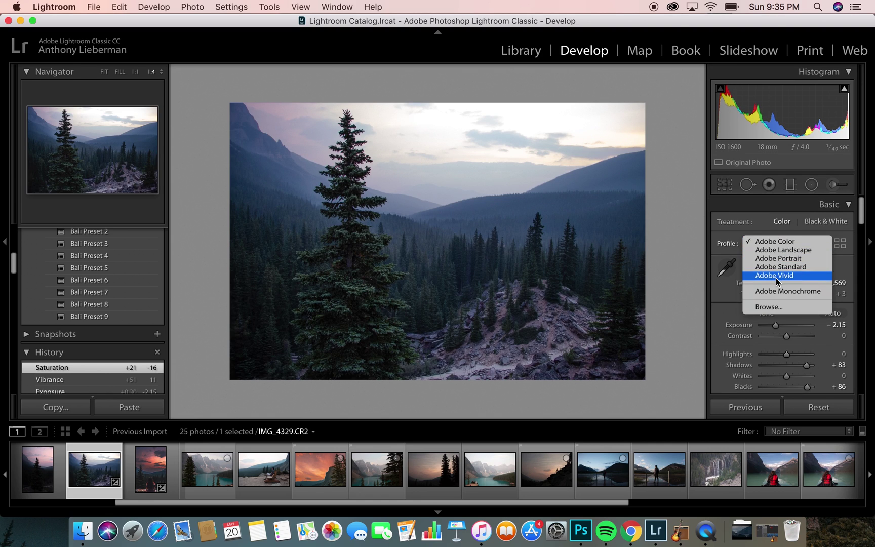
# - Apply the Modern 04 profile from the profile browser and warm temperature to 5,067
pyautogui.click(765, 306)
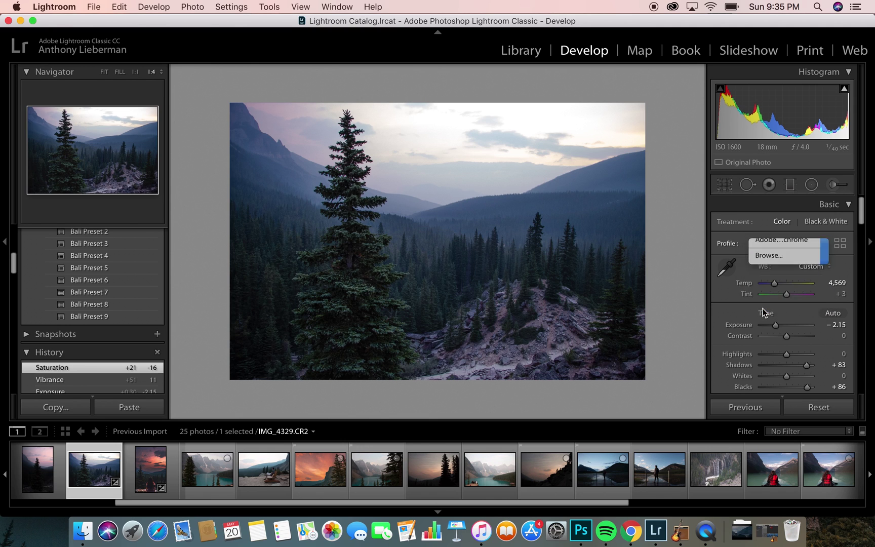
pyautogui.scroll(-10, 748, 267)
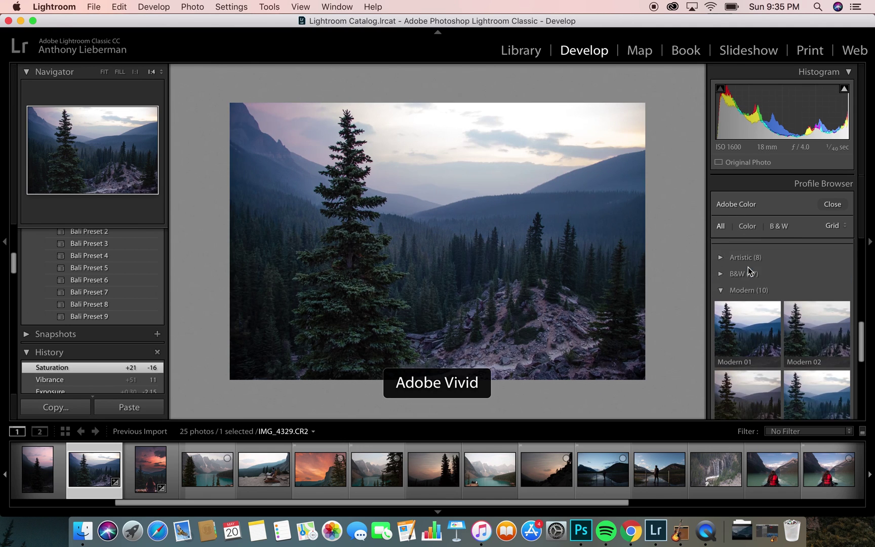
pyautogui.doubleClick(812, 273)
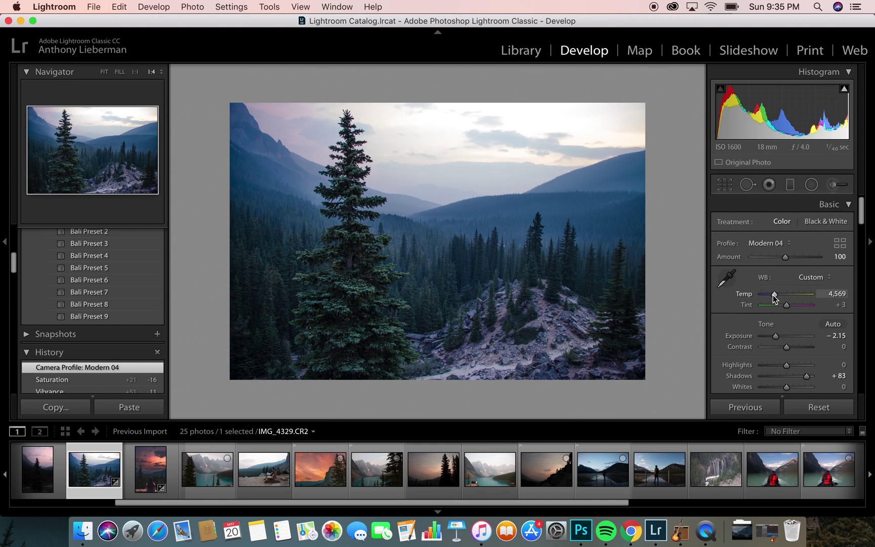
pyautogui.moveTo(773, 296); pyautogui.dragTo(774, 297)
# - Compare with the original, then scroll further down the Instagram reference grid
pyautogui.press('\\')
pyautogui.press('\\')
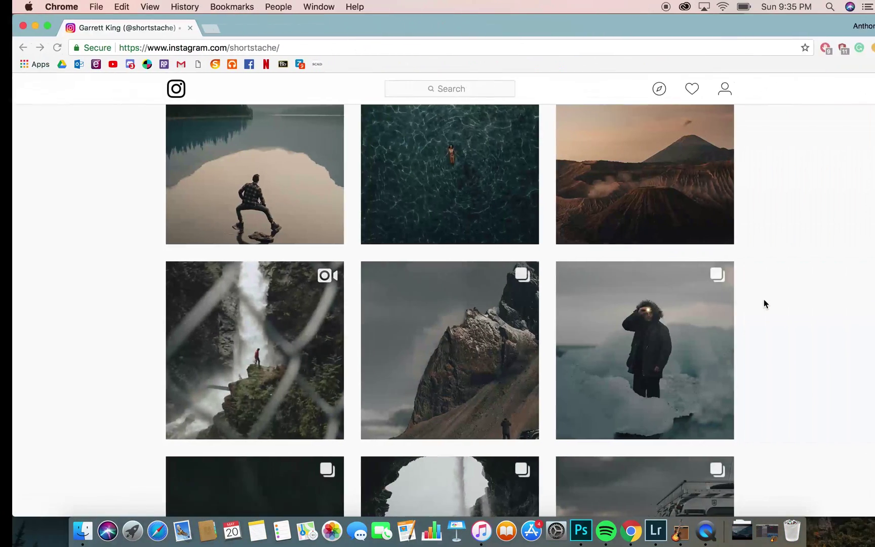
pyautogui.scroll(4, 596, 346)
pyautogui.scroll(-10, 596, 344)
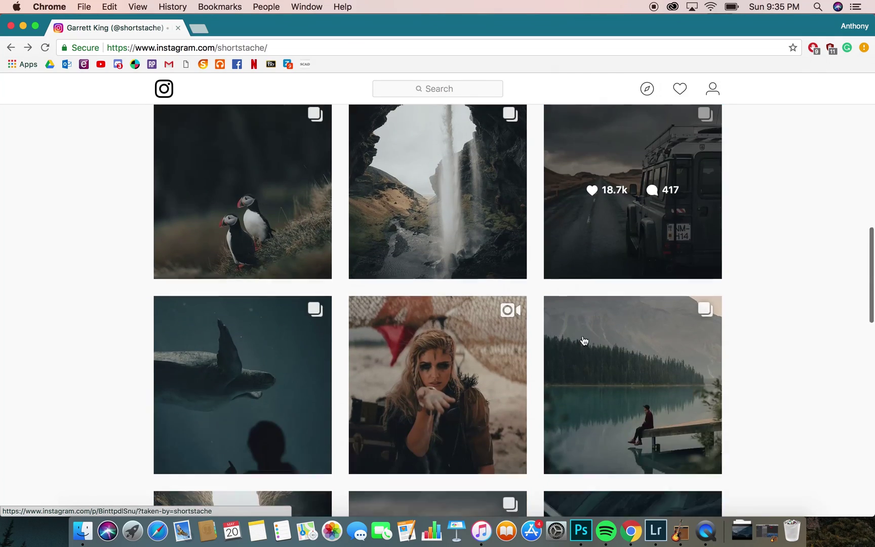
pyautogui.scroll(-10, 584, 340)
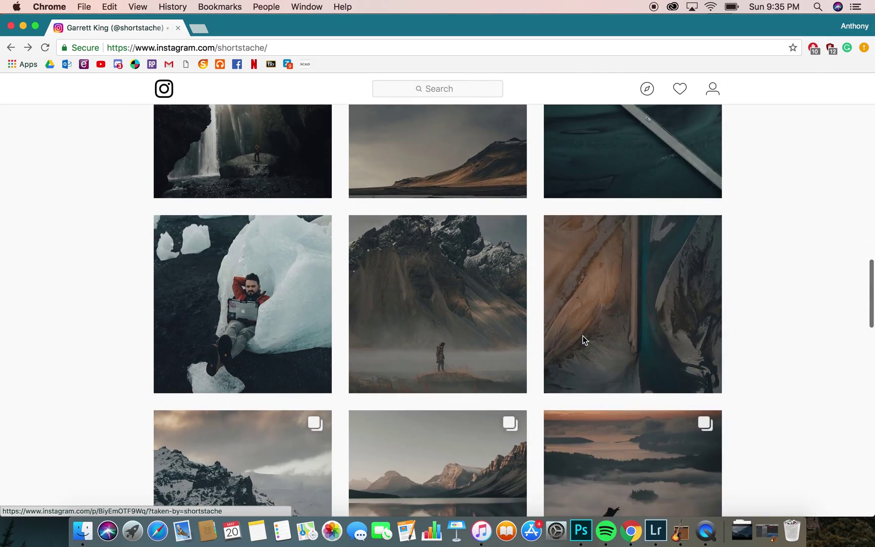
pyautogui.scroll(-5, 584, 339)
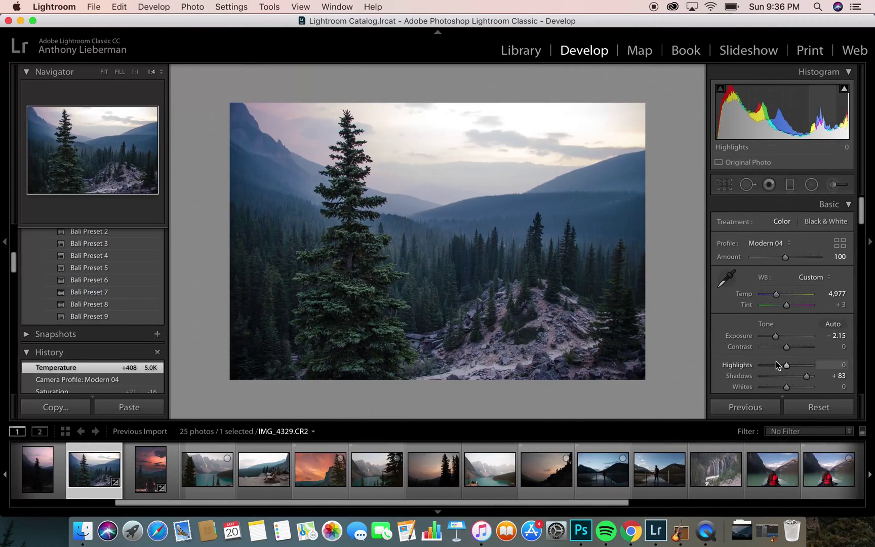
pyautogui.scroll(-5, 776, 365)
# - Set vibrance to −26 and saturation to +23, then compare against the original
pyautogui.moveTo(786, 323)
pyautogui.mouseDown()
pyautogui.moveTo(776, 324)
pyautogui.moveTo(776, 335)
pyautogui.moveTo(789, 337)
pyautogui.mouseUp()
pyautogui.press('\\')
pyautogui.press('\\')
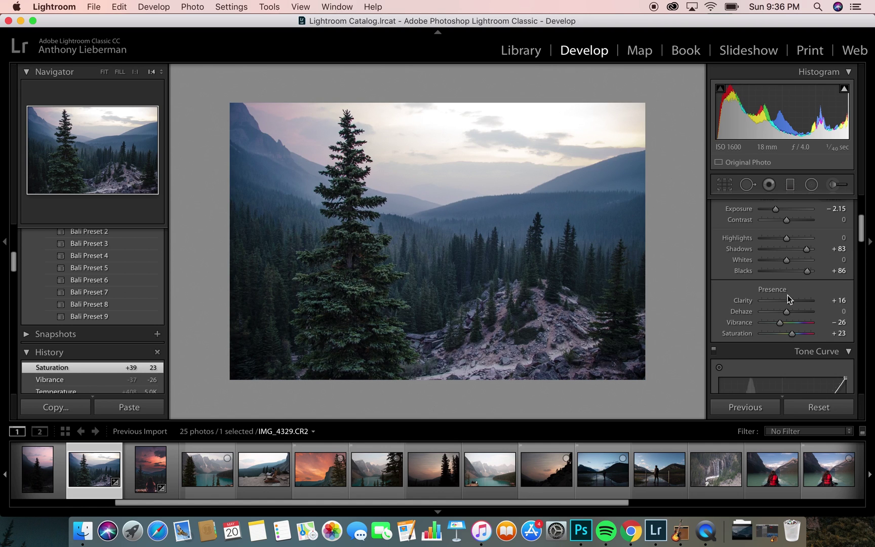
pyautogui.scroll(-5, 787, 295)
pyautogui.scroll(-10, 788, 295)
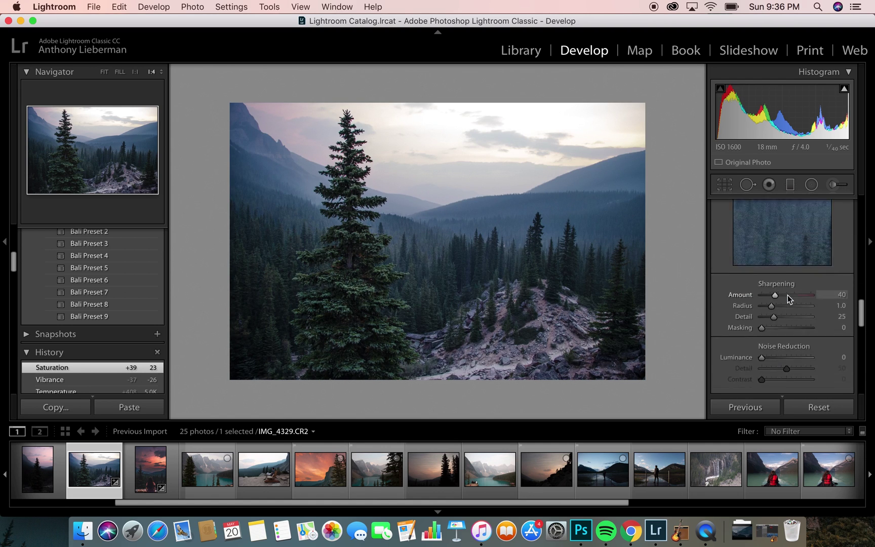
# - Enable Remove Chromatic Aberration and lens profile corrections, checking the result Before/After
pyautogui.scroll(-2, 788, 299)
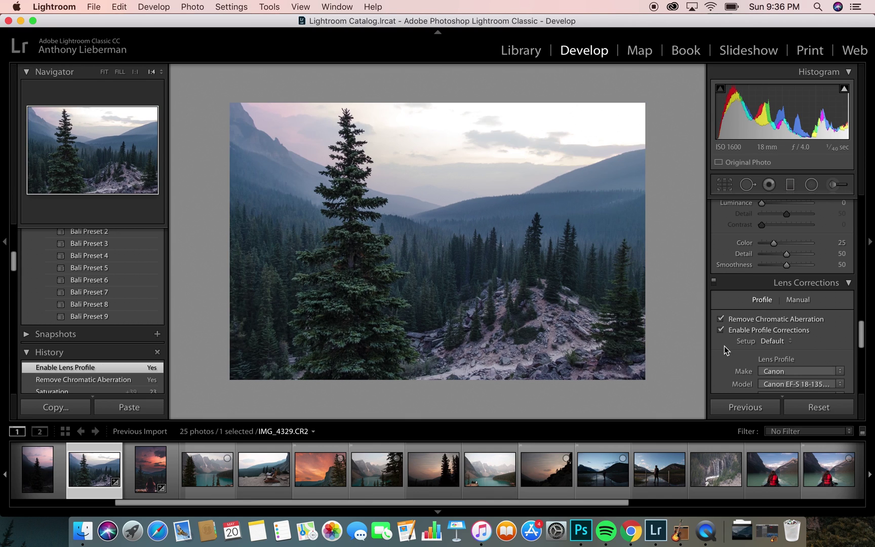
pyautogui.scroll(-2, 732, 351)
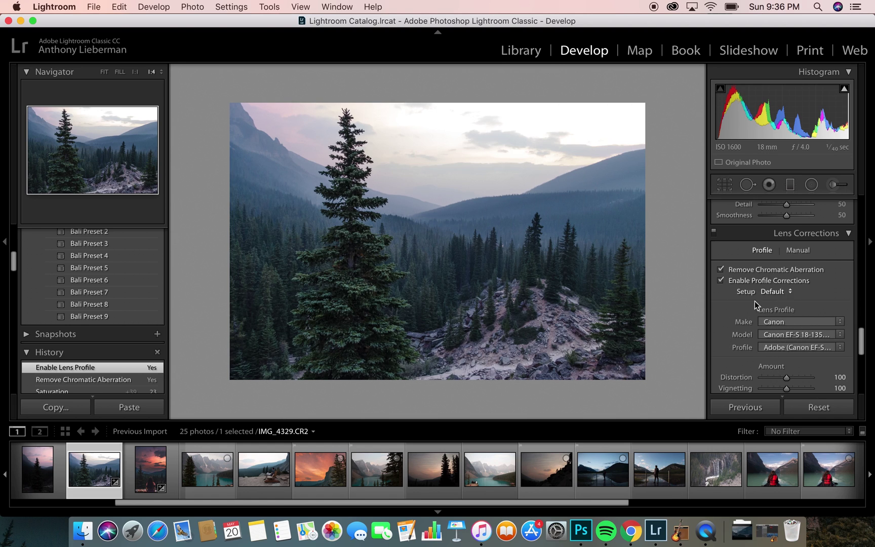
pyautogui.scroll(-1, 739, 318)
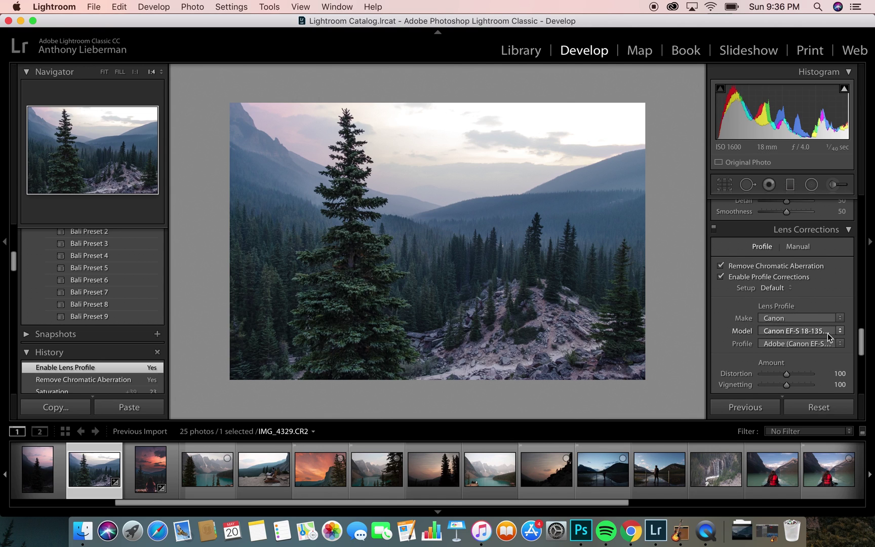
pyautogui.scroll(-3, 733, 307)
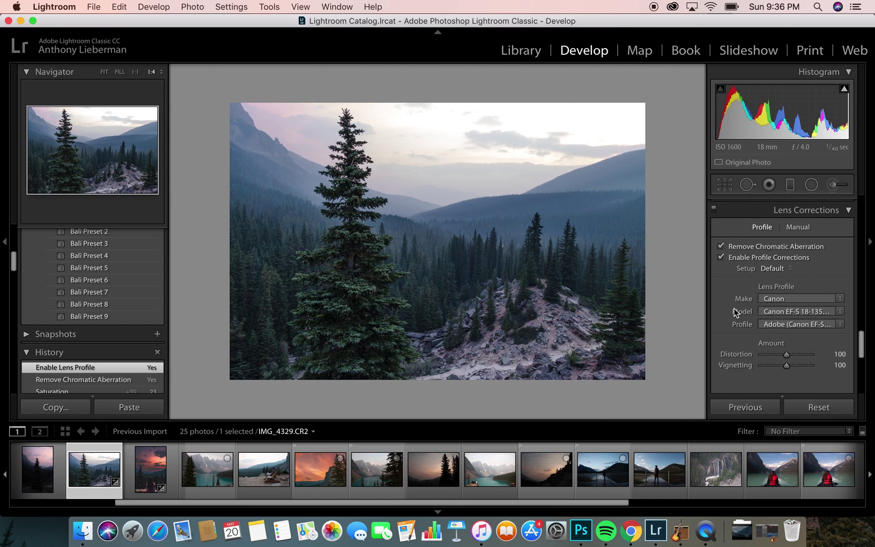
pyautogui.scroll(10, 761, 262)
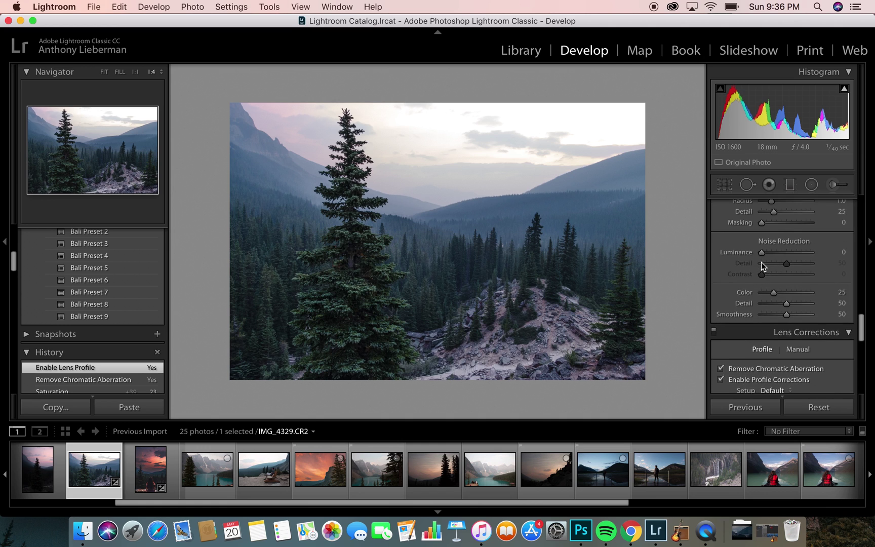
pyautogui.scroll(2, 761, 262)
pyautogui.press('\\')
pyautogui.press('\\')
pyautogui.press('\\')
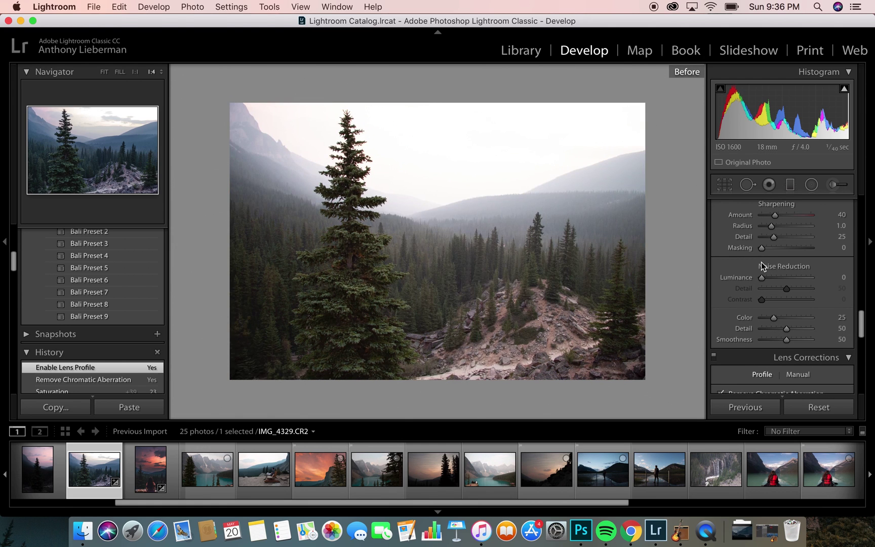
pyautogui.scroll(-15, 762, 266)
pyautogui.press('\\')
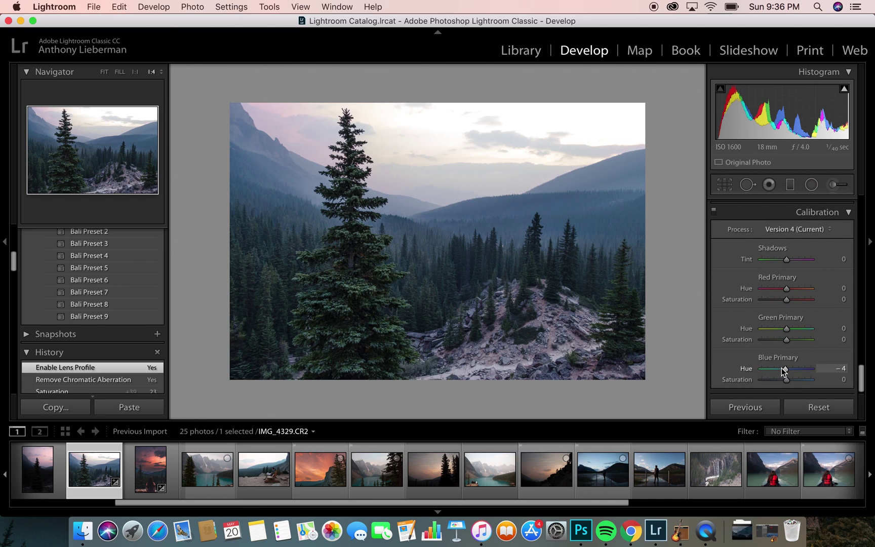
# - Set temperature 4,697, exposure −2.55, shadows +78 and blacks +100
pyautogui.moveTo(779, 368); pyautogui.dragTo(780, 368)
pyautogui.scroll(10, 752, 258)
pyautogui.scroll(10, 752, 258)
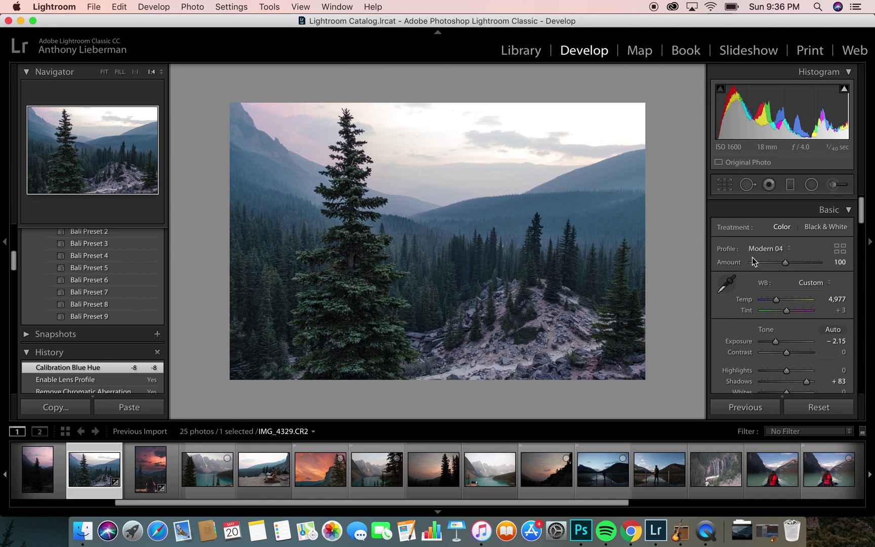
pyautogui.moveTo(775, 293); pyautogui.dragTo(774, 299)
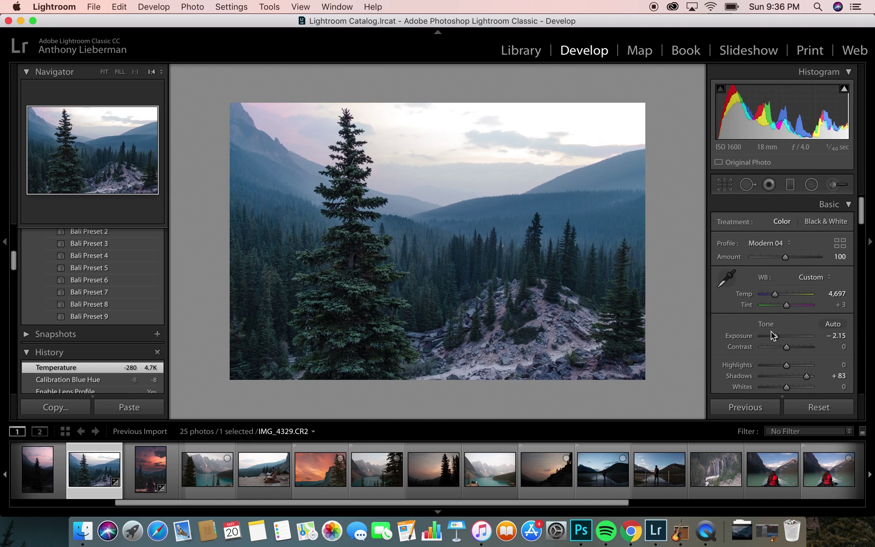
pyautogui.moveTo(775, 335); pyautogui.dragTo(773, 334)
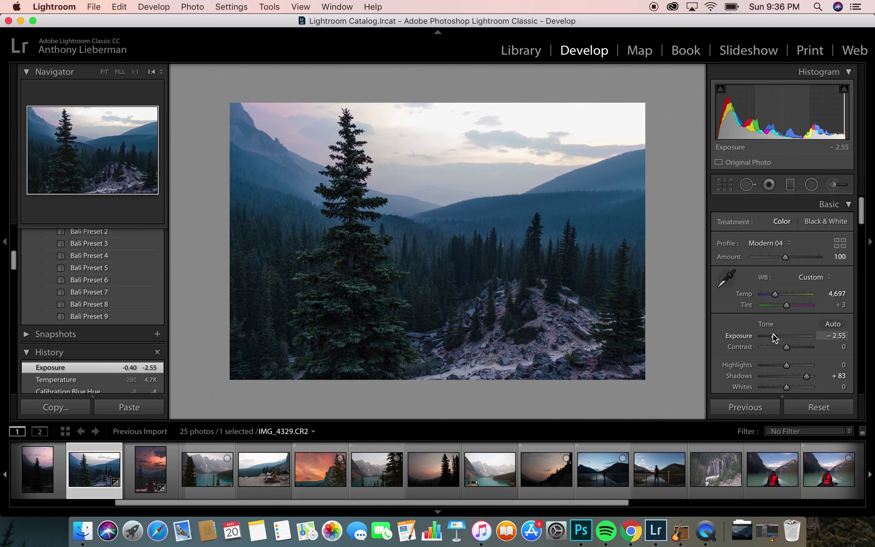
pyautogui.scroll(-1, 773, 334)
pyautogui.moveTo(809, 377); pyautogui.dragTo(807, 356)
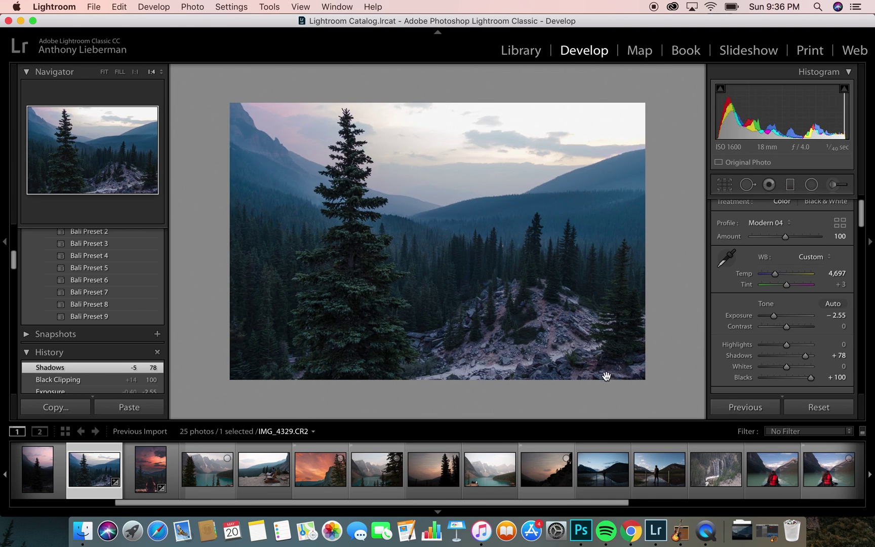
pyautogui.scroll(-5, 734, 294)
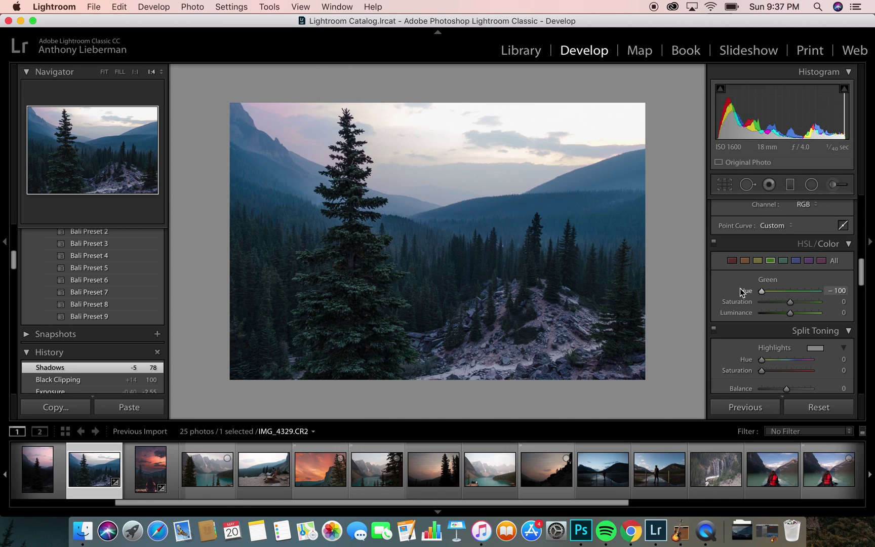
# - Shift green hue to +100, saturation to +60, and brighten green luminance
pyautogui.moveTo(834, 283); pyautogui.dragTo(833, 281)
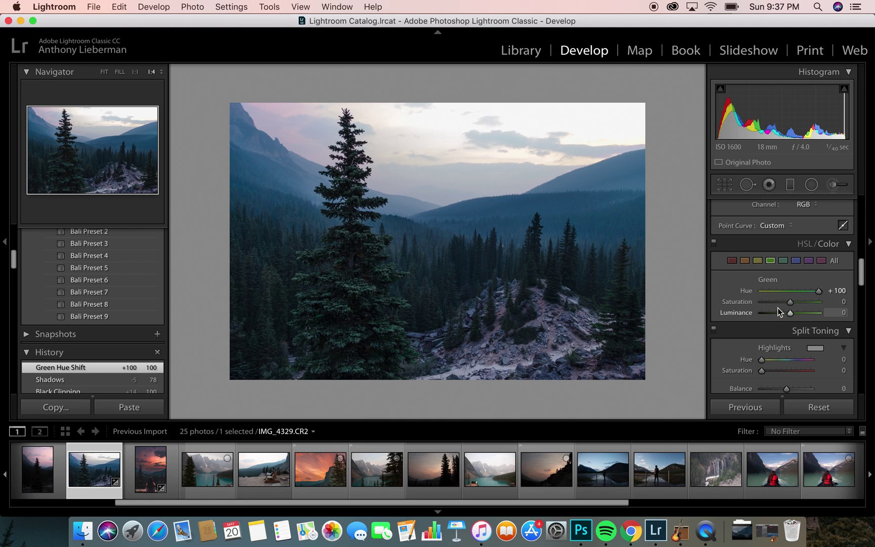
pyautogui.moveTo(789, 301); pyautogui.dragTo(811, 303)
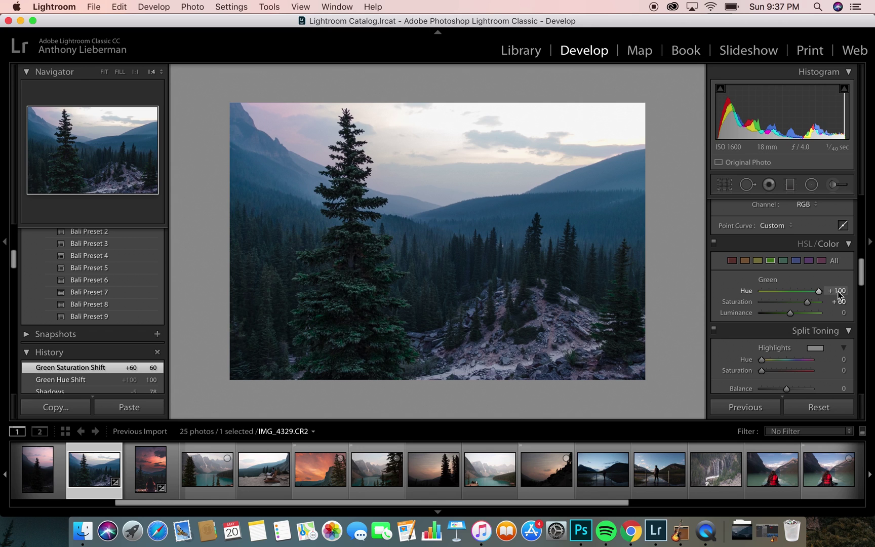
pyautogui.click(838, 292)
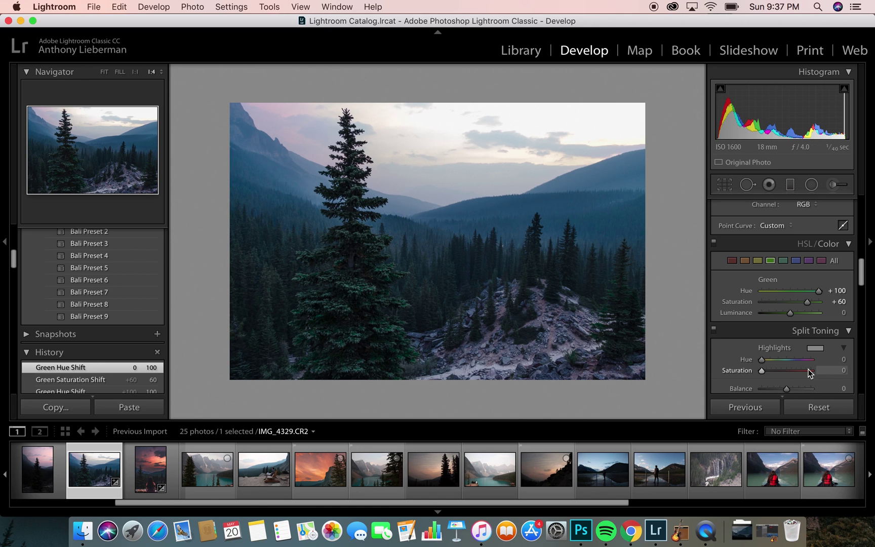
pyautogui.moveTo(789, 312); pyautogui.dragTo(809, 314)
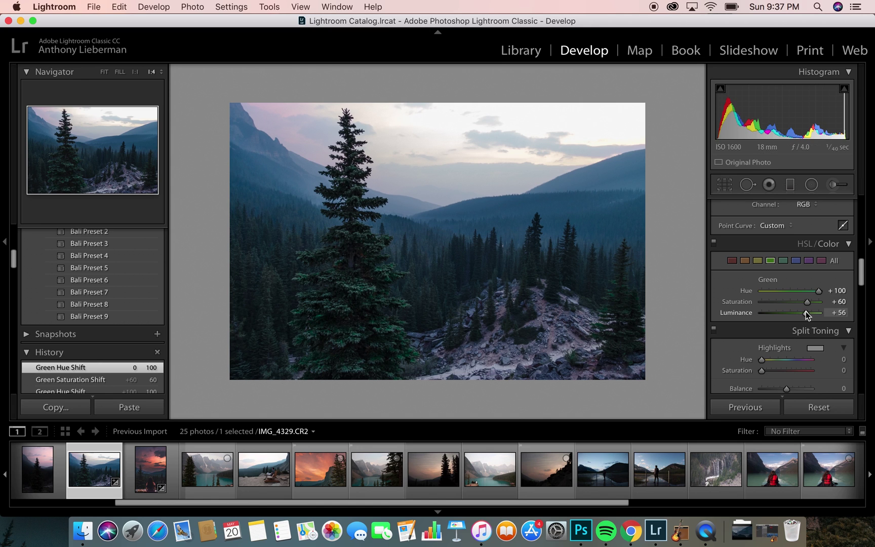
# - Check the Instagram reference, then tone green luminance back down to 73
pyautogui.hotkey('ctrl', 'Right')
pyautogui.scroll(-10, 805, 314)
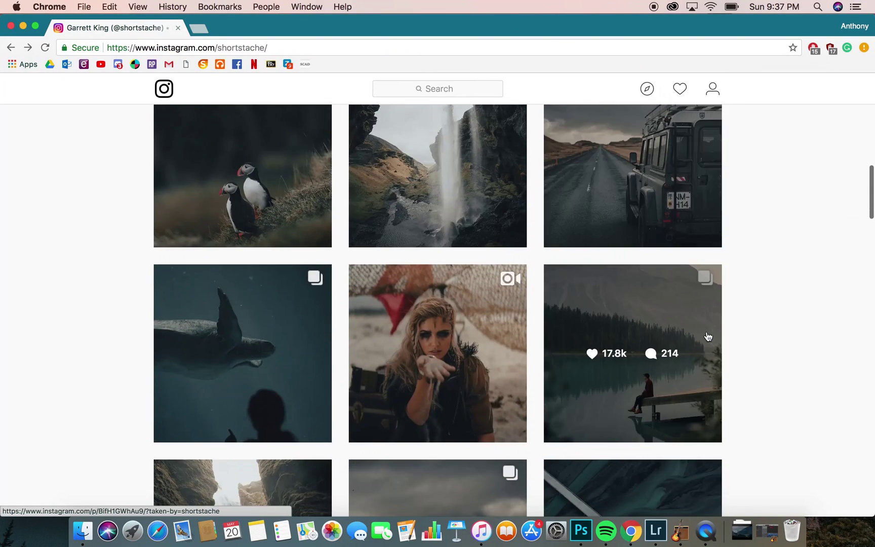
pyautogui.scroll(-15, 708, 336)
pyautogui.hotkey('ctrl', 'Left')
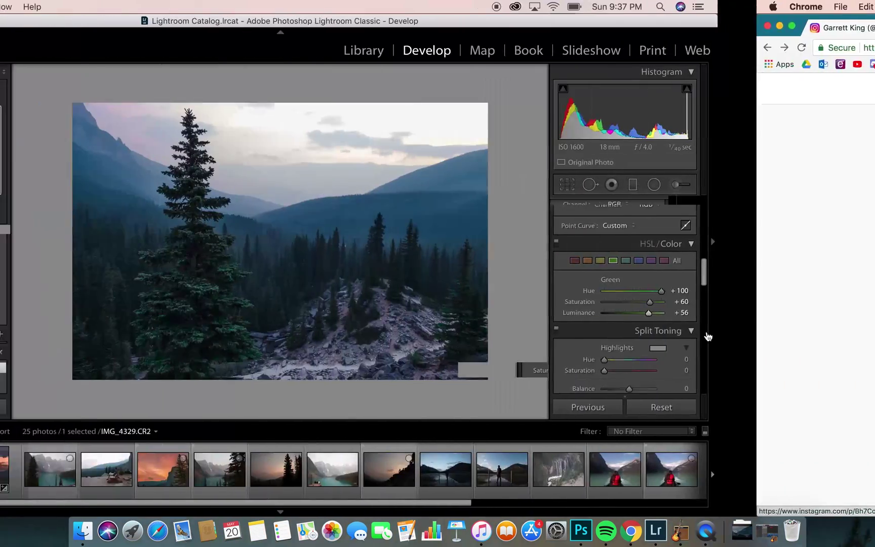
pyautogui.moveTo(805, 312)
pyautogui.mouseDown()
pyautogui.moveTo(798, 315)
pyautogui.moveTo(817, 315)
pyautogui.mouseUp()
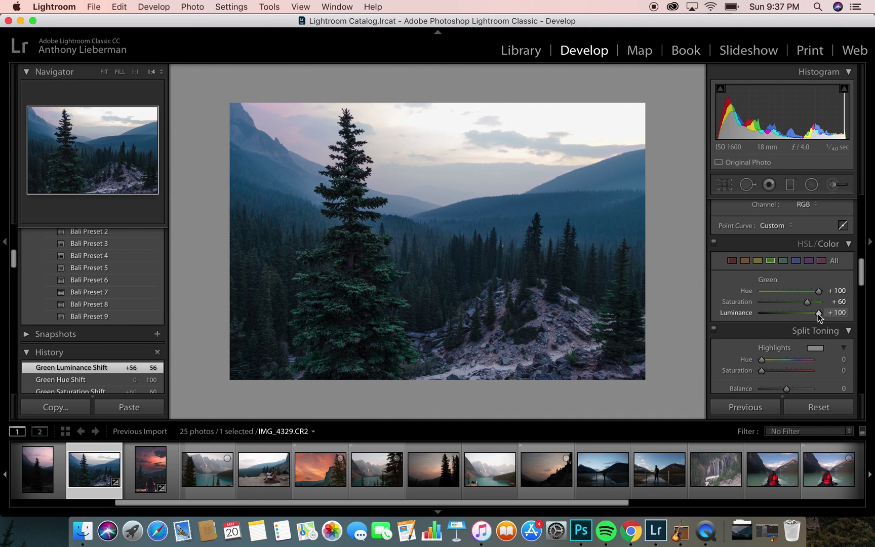
pyautogui.moveTo(809, 314); pyautogui.dragTo(771, 295)
# - Compare the edit against the original, then lower Saturation to -33
pyautogui.scroll(10, 772, 266)
pyautogui.scroll(5, 783, 272)
pyautogui.press('\\')
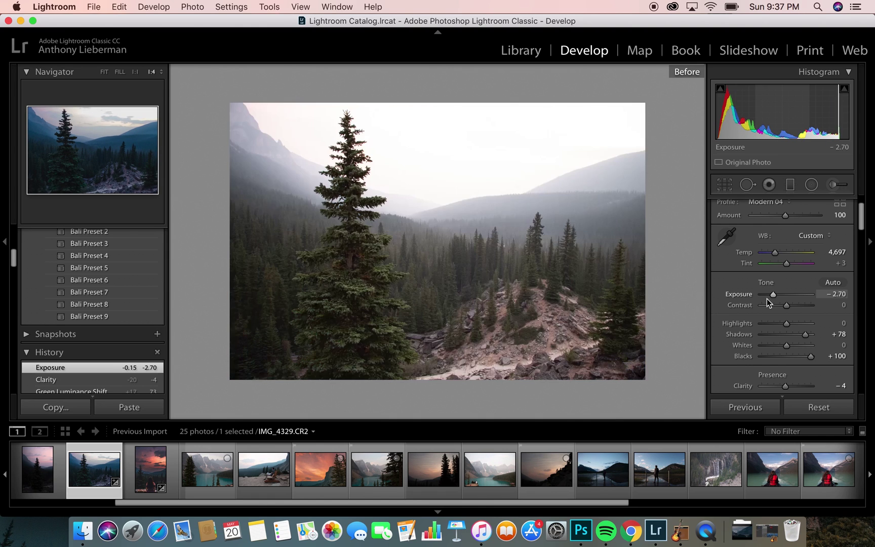
pyautogui.press('\\')
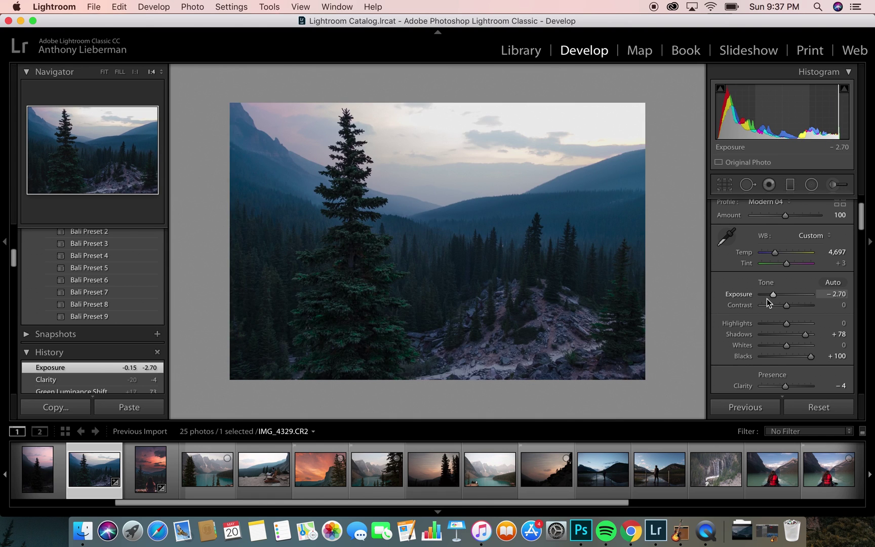
pyautogui.scroll(-5, 766, 346)
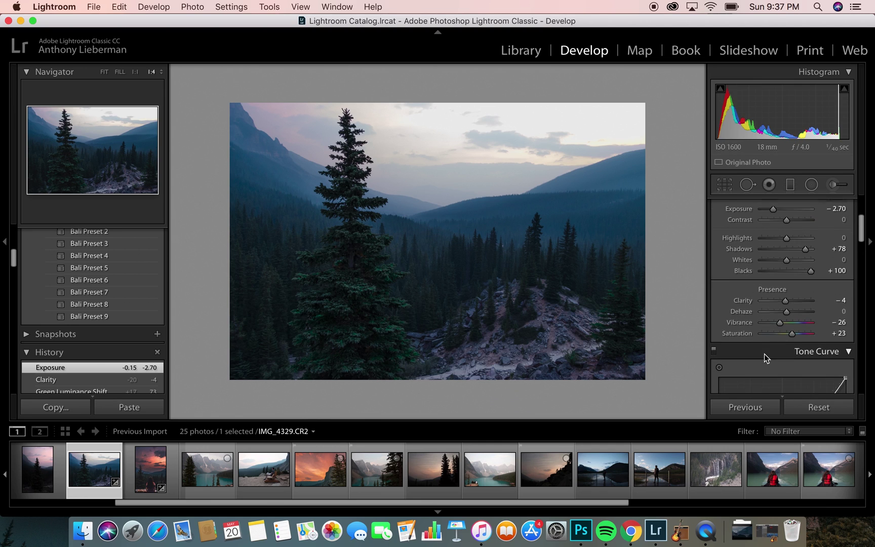
pyautogui.moveTo(788, 328)
pyautogui.mouseDown()
pyautogui.moveTo(777, 330)
pyautogui.moveTo(784, 319)
pyautogui.moveTo(778, 328)
pyautogui.mouseUp()
# - Shift Tint to -18 toward green, set Exposure to -2.40, and recheck against the original
pyautogui.scroll(2, 778, 329)
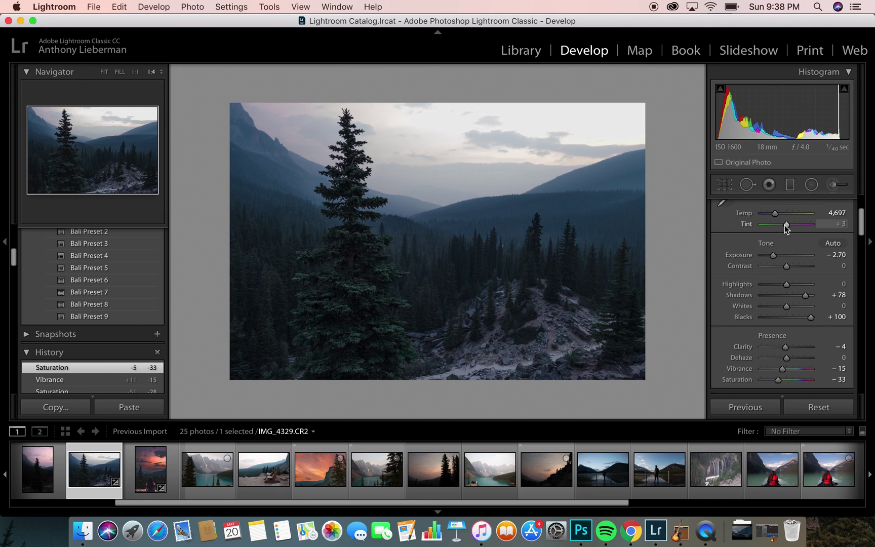
pyautogui.moveTo(783, 225); pyautogui.dragTo(772, 213)
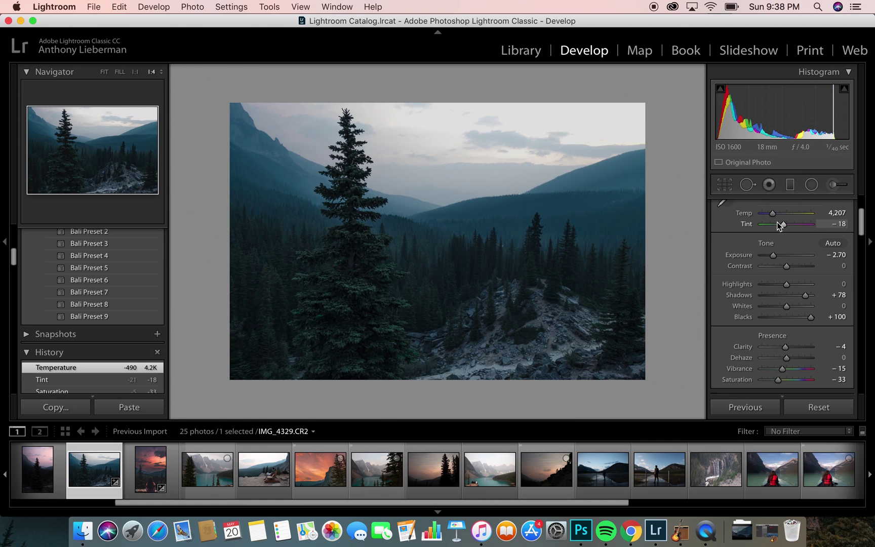
pyautogui.moveTo(773, 253); pyautogui.dragTo(774, 253)
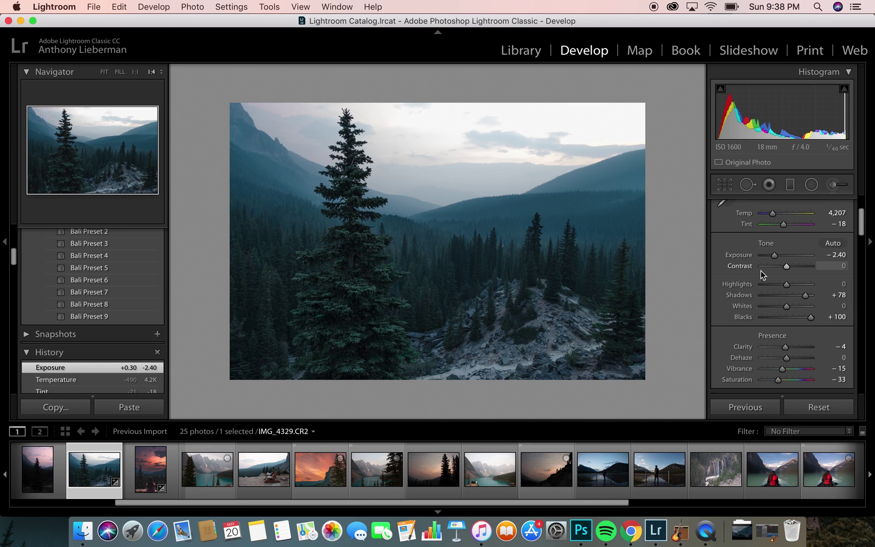
pyautogui.scroll(-2, 761, 281)
pyautogui.press('\\')
pyautogui.press('\\')
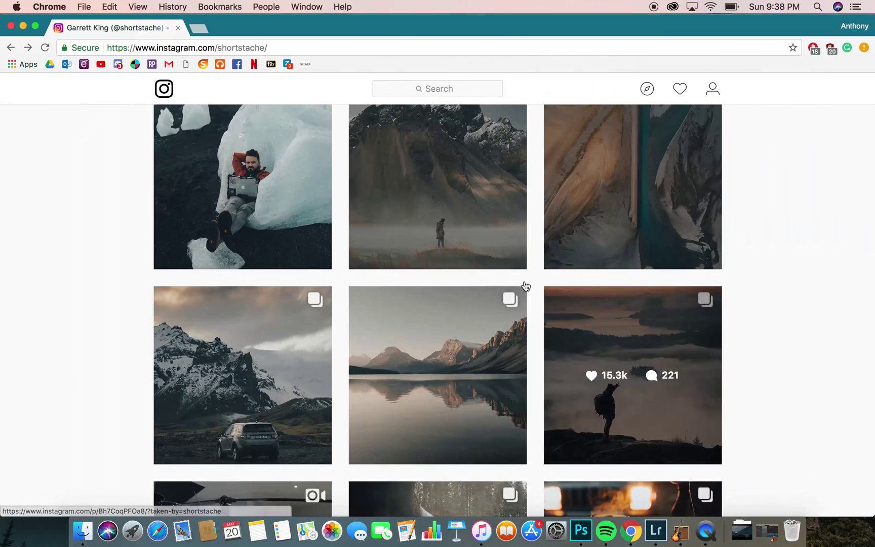
pyautogui.scroll(8, 385, 242)
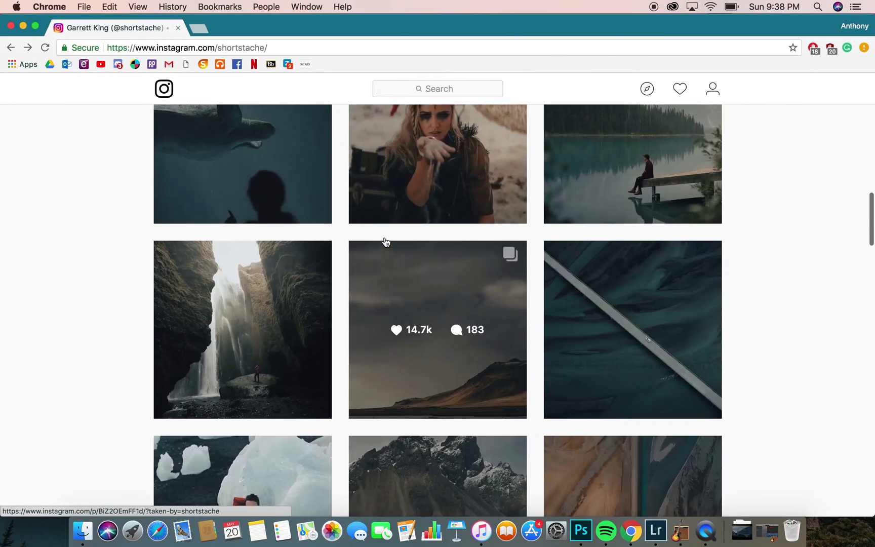
pyautogui.scroll(10, 385, 242)
pyautogui.hotkey('ctrl', 'Left')
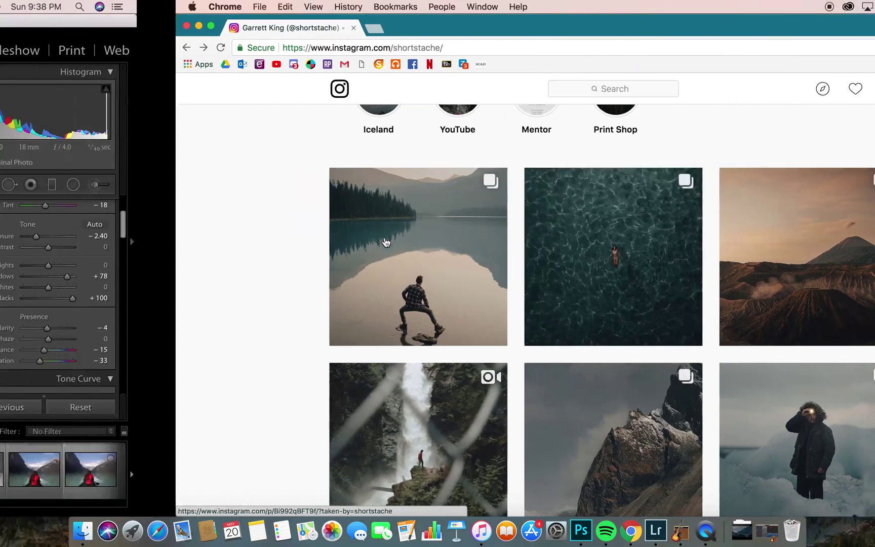
pyautogui.press('\\')
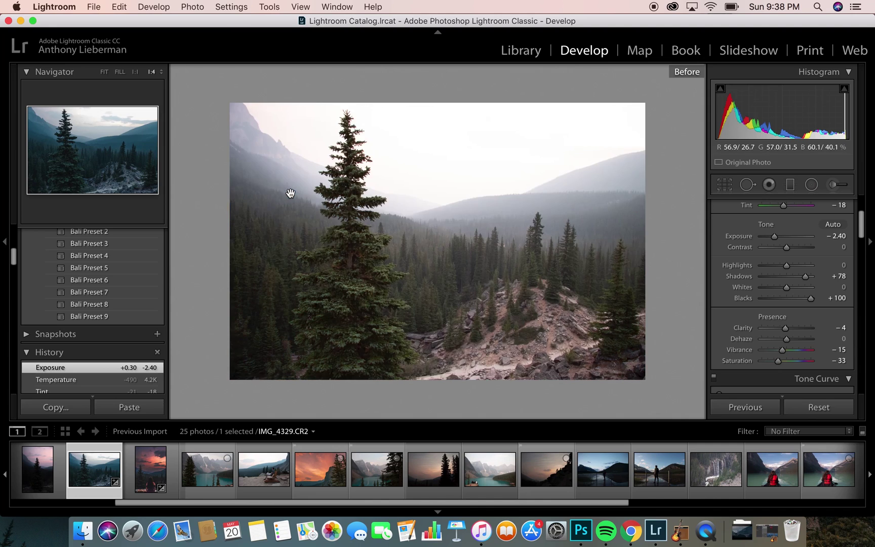
pyautogui.press('\\')
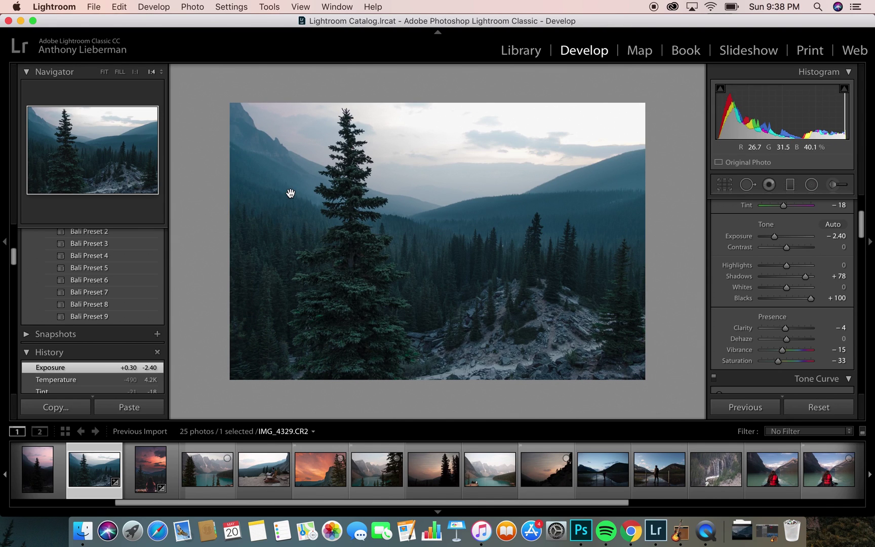